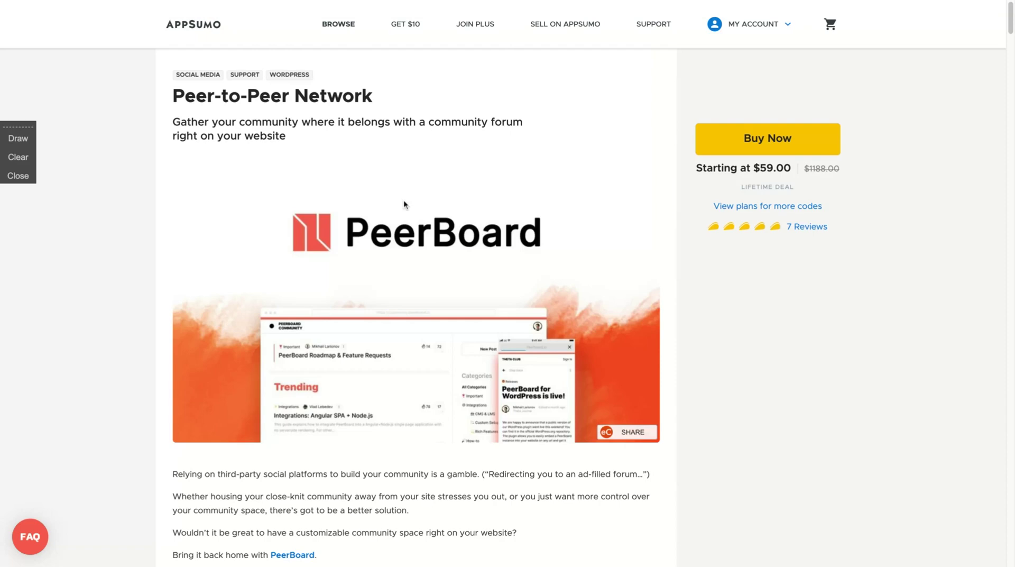
Examine the PeerBoard deal page on AppSumo, including its product description and the features of the Single and Double plans
scroll(236, 277, down, 1)
scroll(236, 278, up, 1)
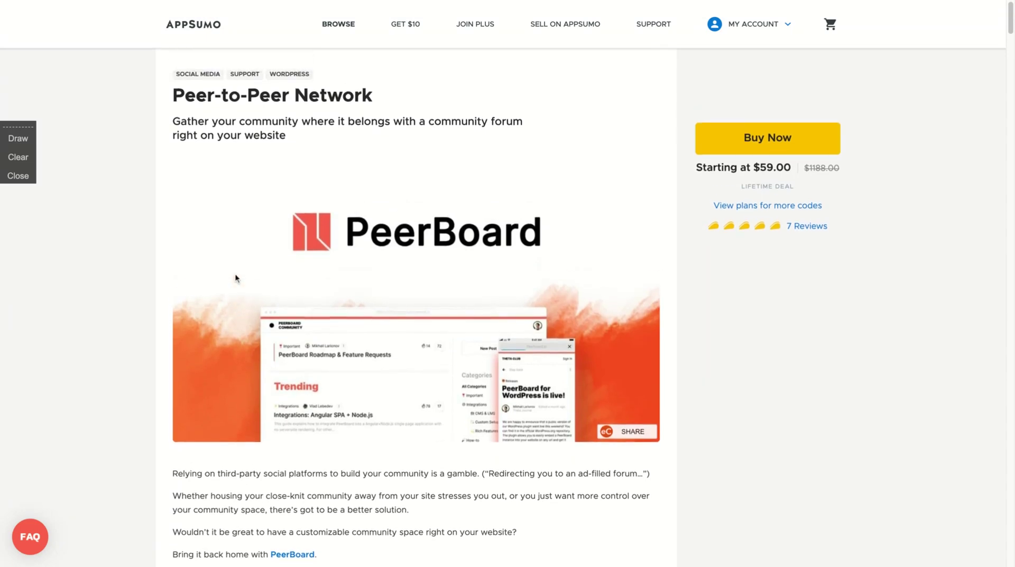
scroll(161, 339, down, 2)
scroll(161, 336, down, 15)
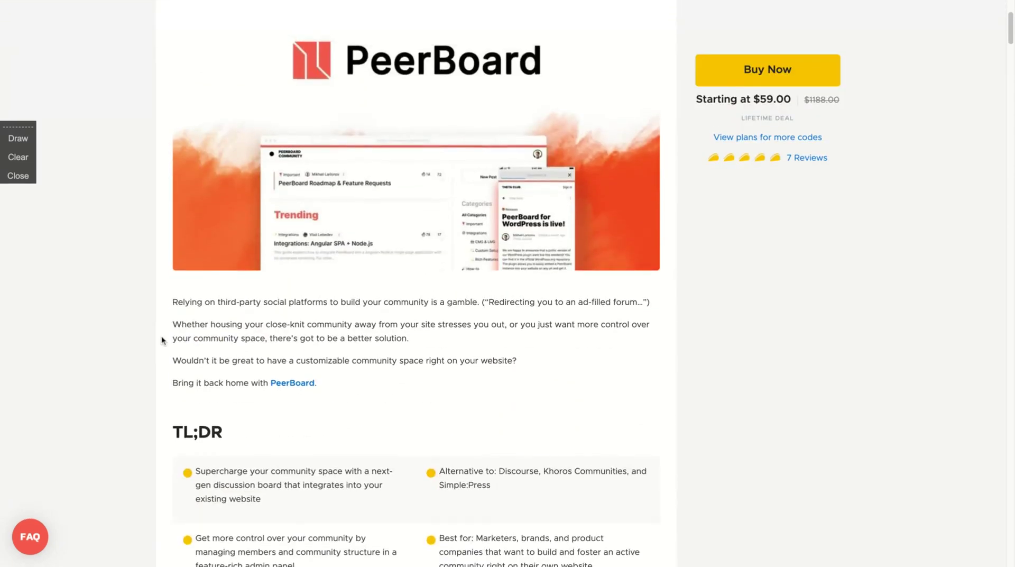
scroll(417, 283, down, 20)
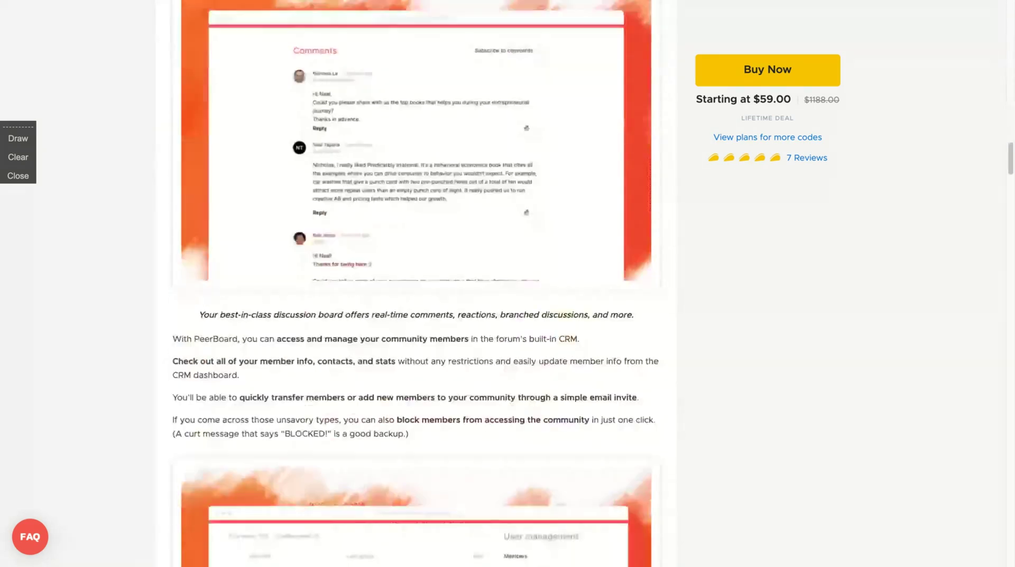
scroll(417, 284, up, 3)
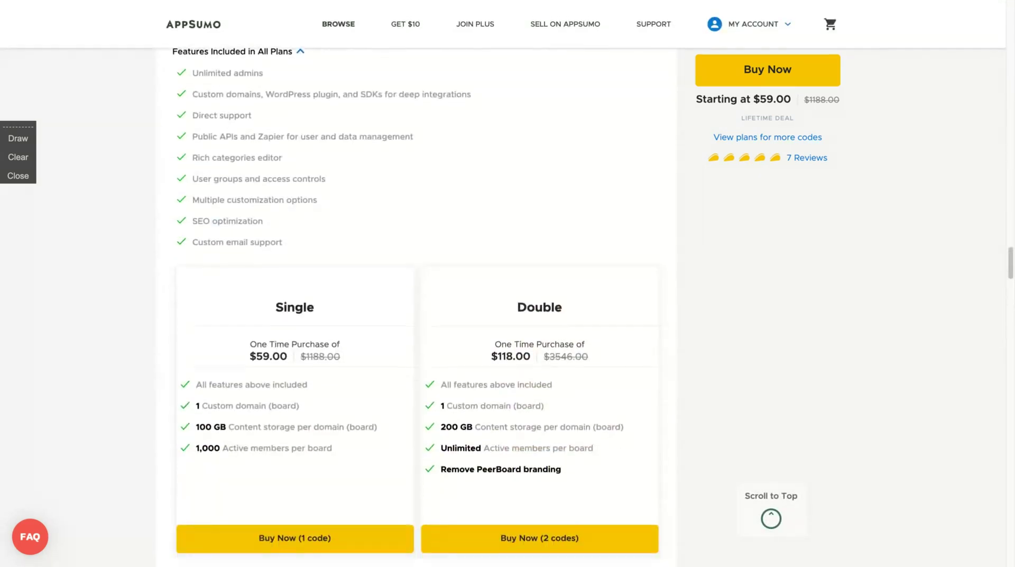
scroll(416, 284, down, 2)
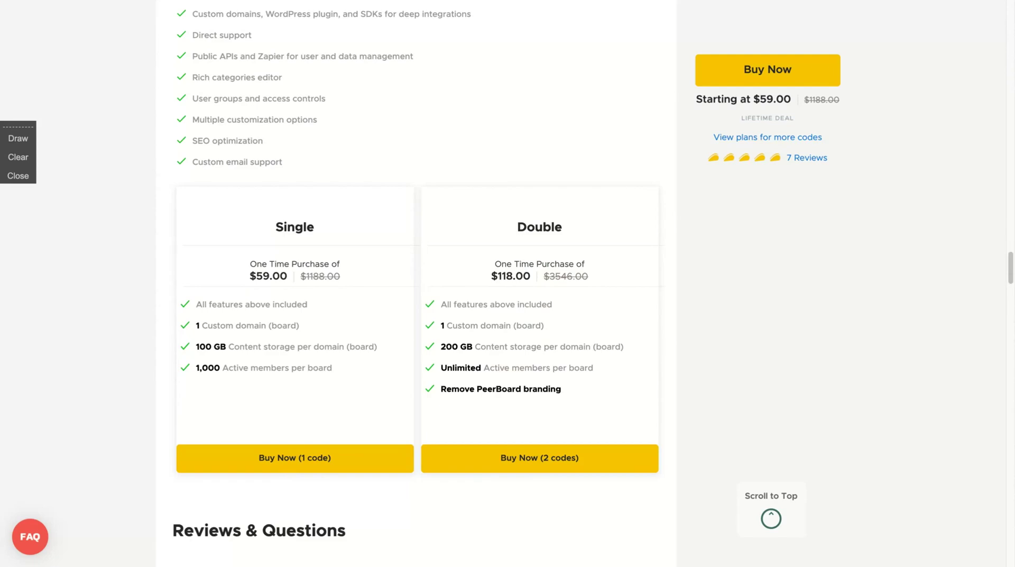
scroll(418, 286, up, 7)
Read the pinned founder posts in the deal's Reviews & Questions section, covering the deal FAQ, roadmap and planned languages
scroll(418, 285, down, 12)
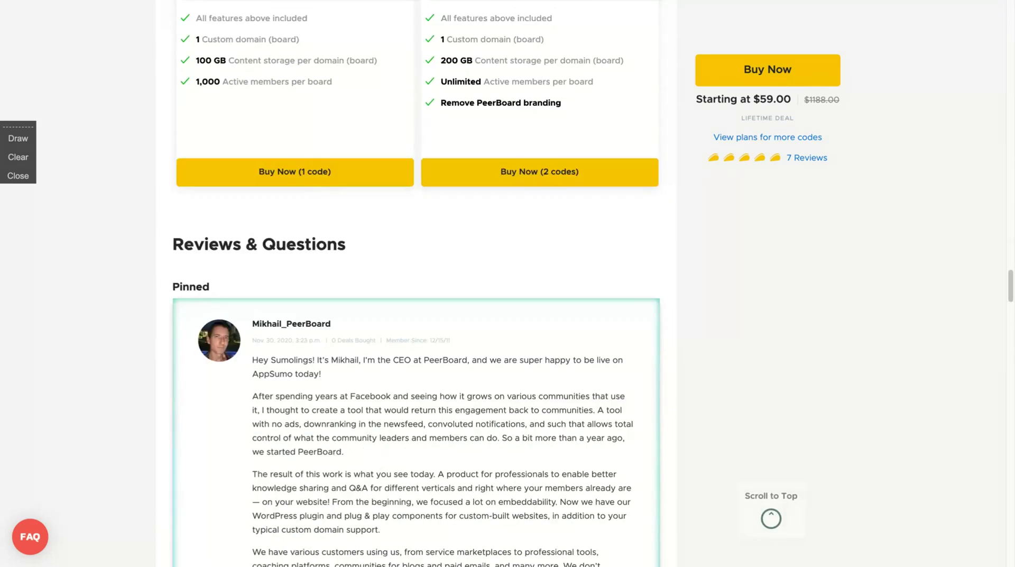
scroll(416, 284, down, 15)
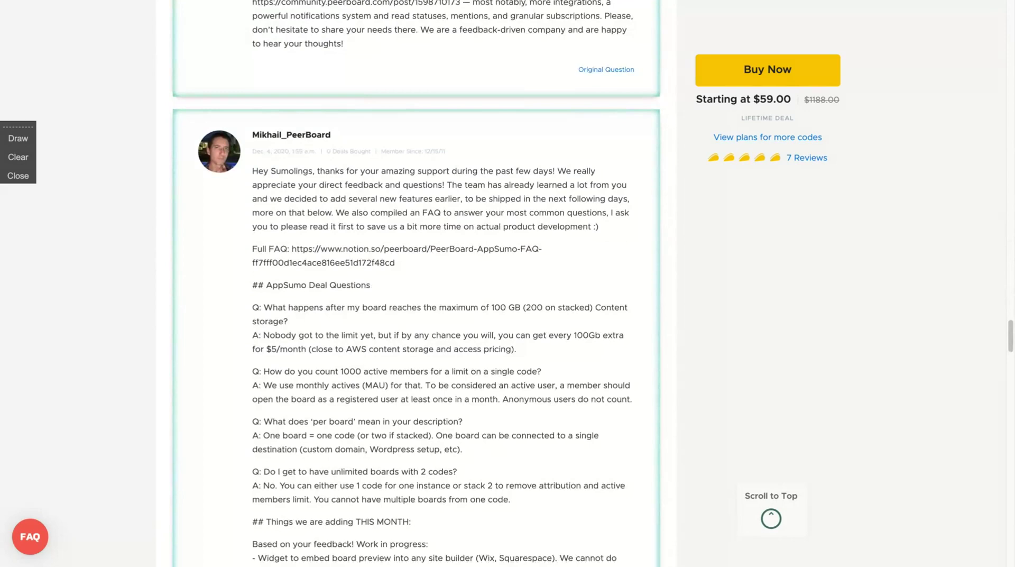
scroll(416, 284, down, 5)
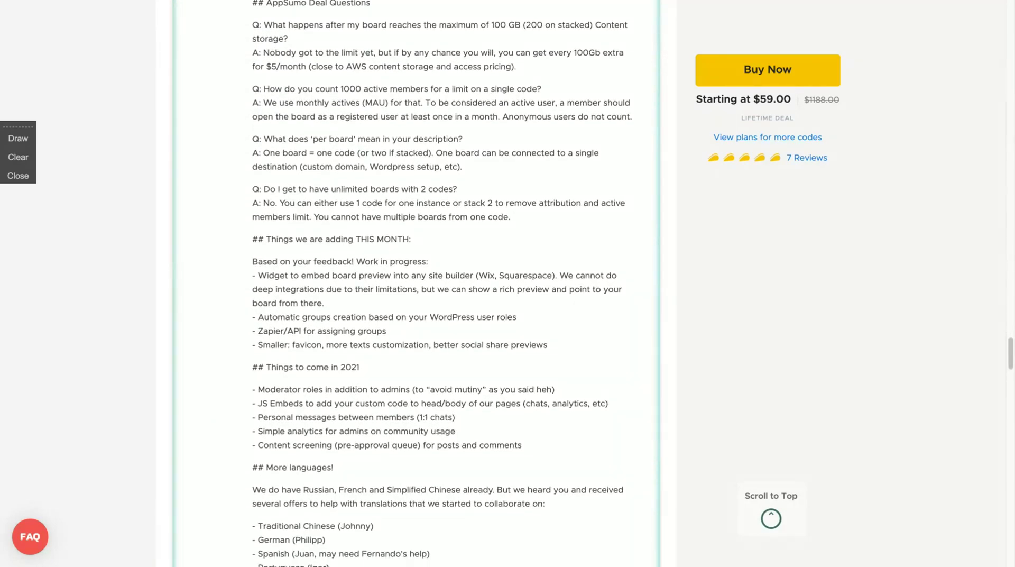
scroll(545, 324, down, 1)
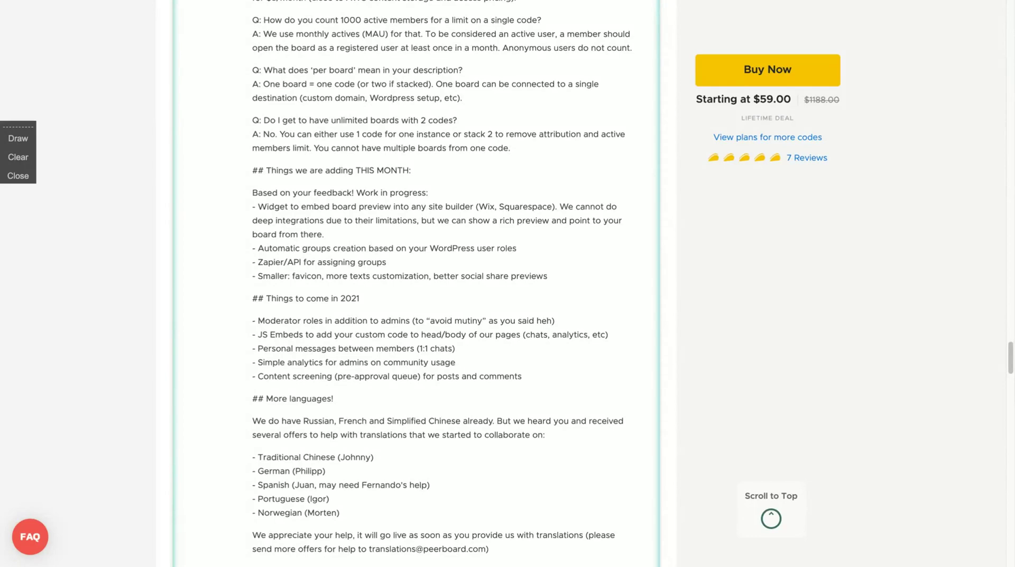
scroll(416, 283, down, 2)
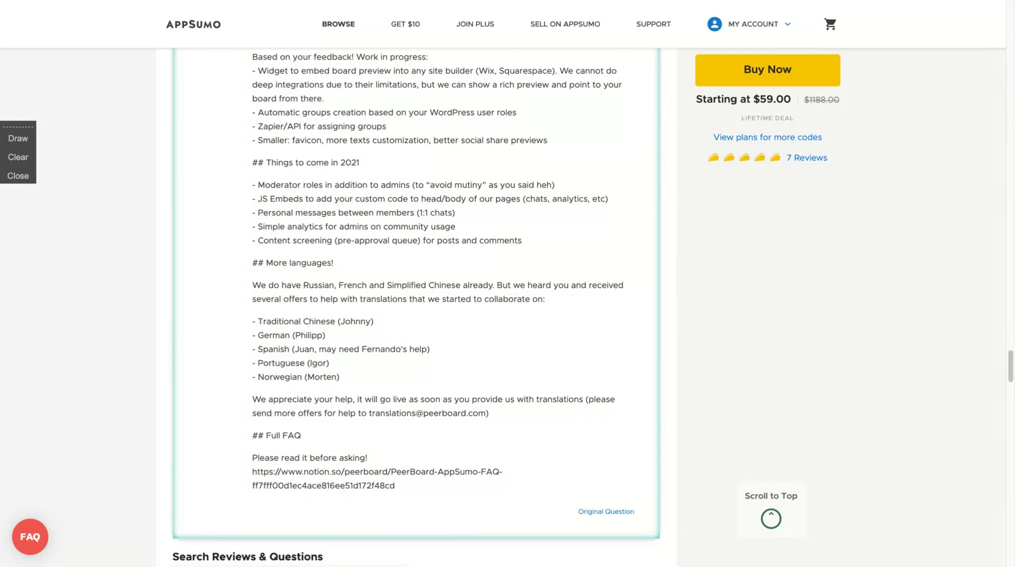
scroll(416, 304, down, 2)
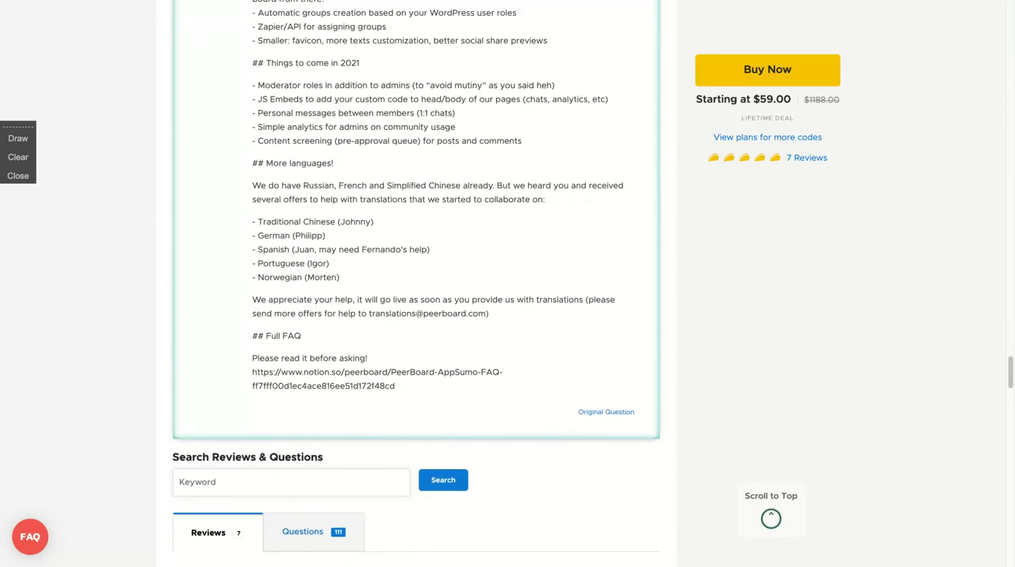
scroll(415, 284, down, 3)
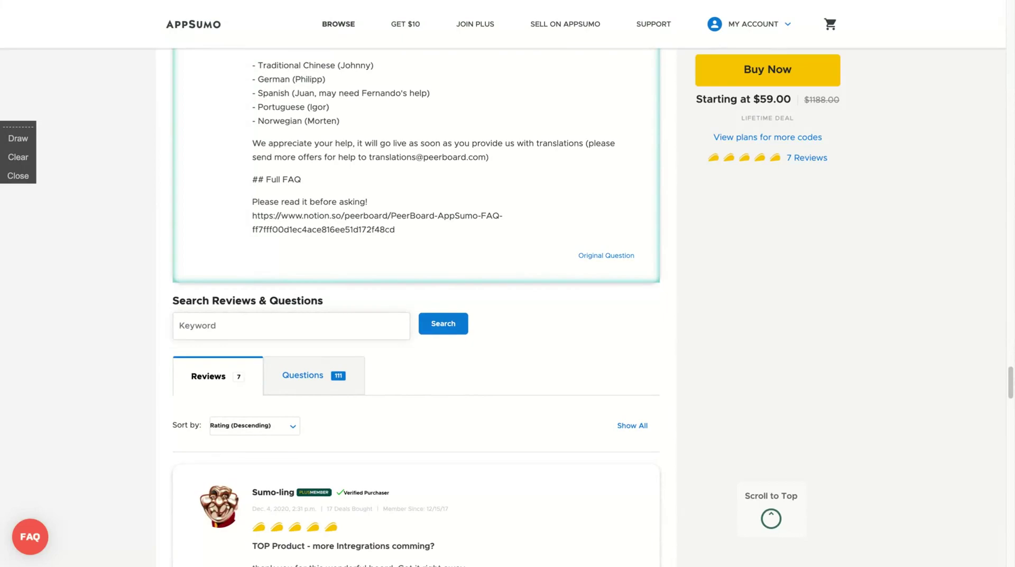
scroll(416, 310, up, 10)
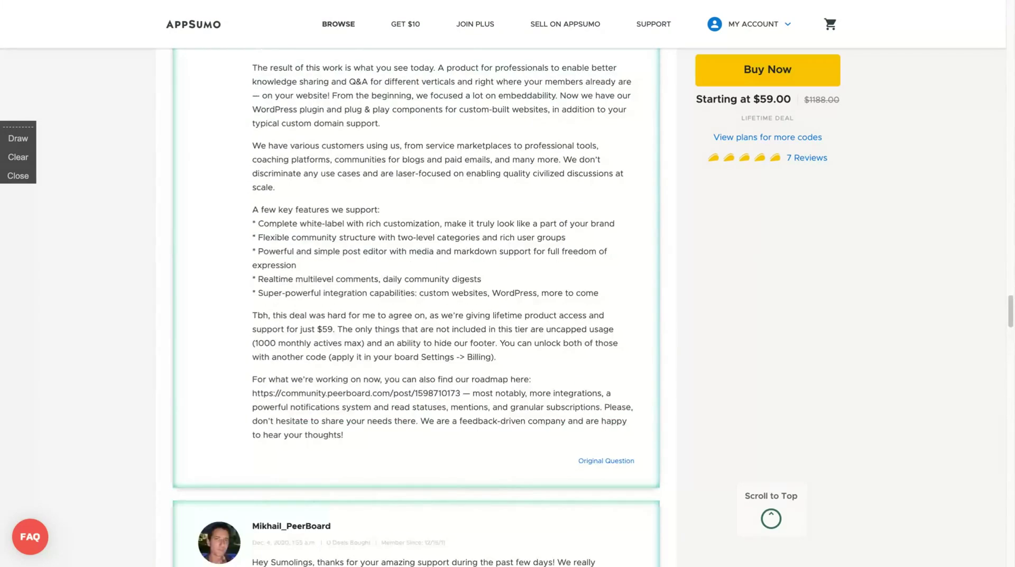
scroll(416, 307, up, 20)
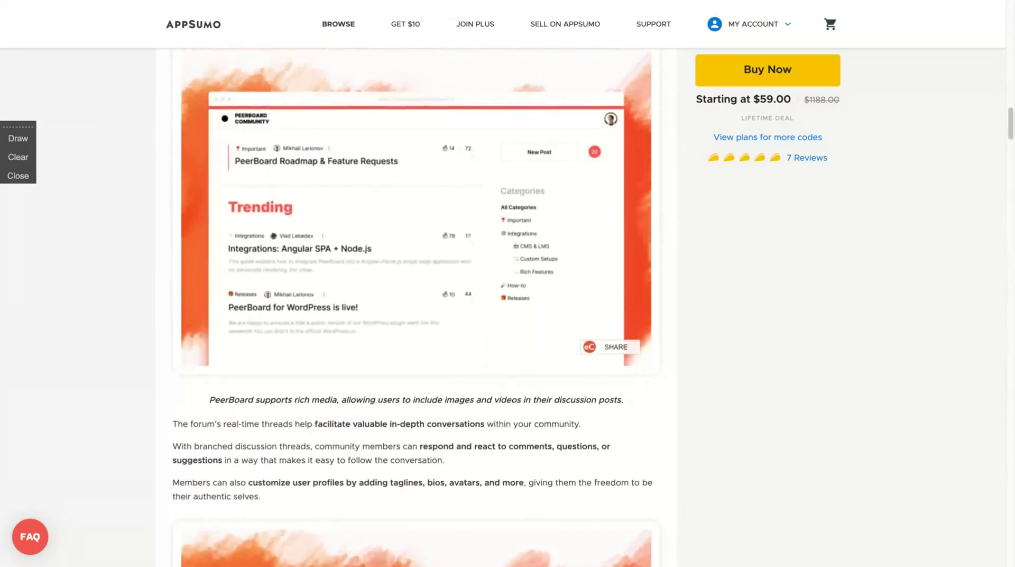
scroll(385, 95, up, 3)
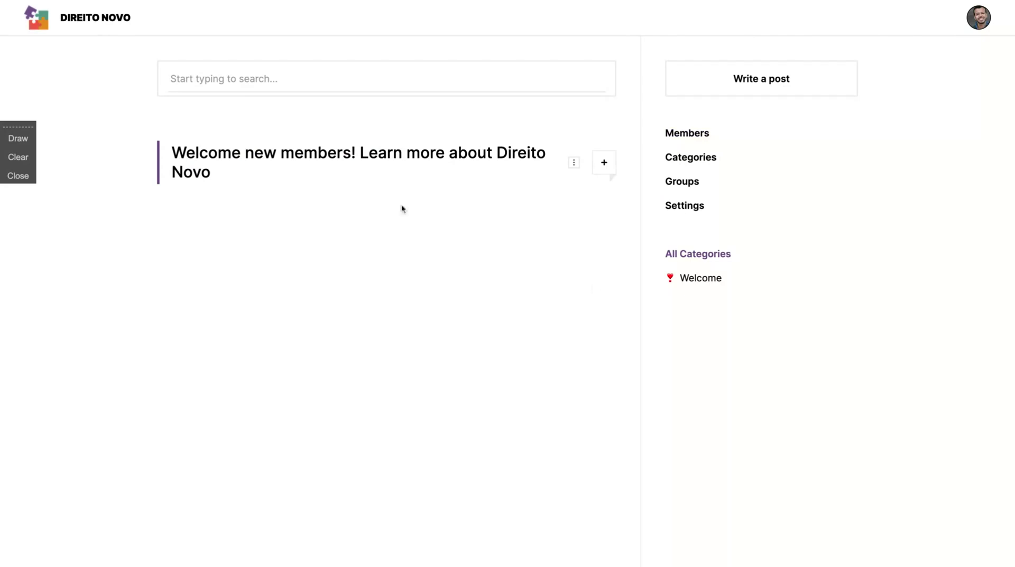
In the Direito Novo community, view the account's profile page and return to the community's main page
click(230, 71)
click(984, 24)
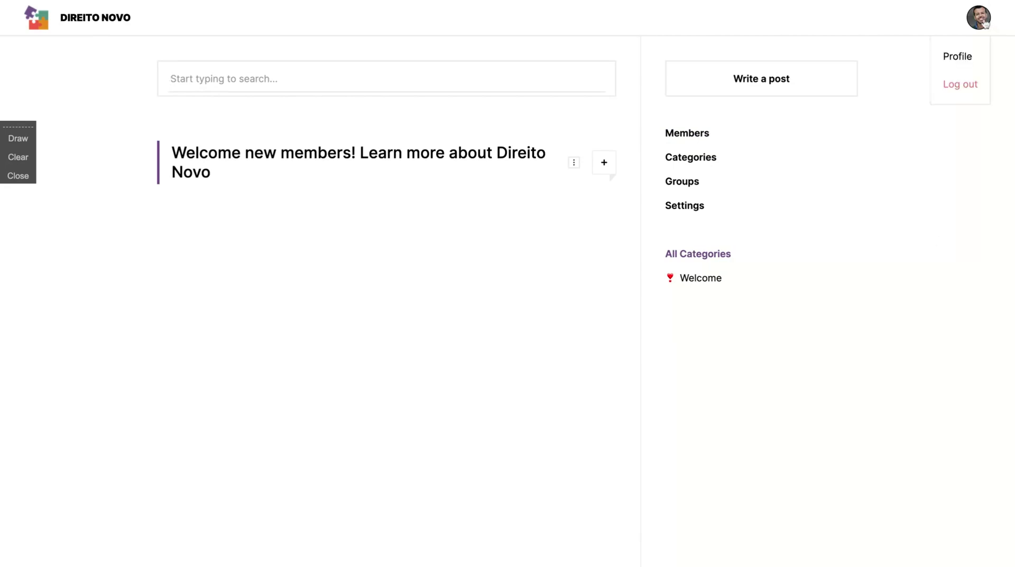
click(955, 56)
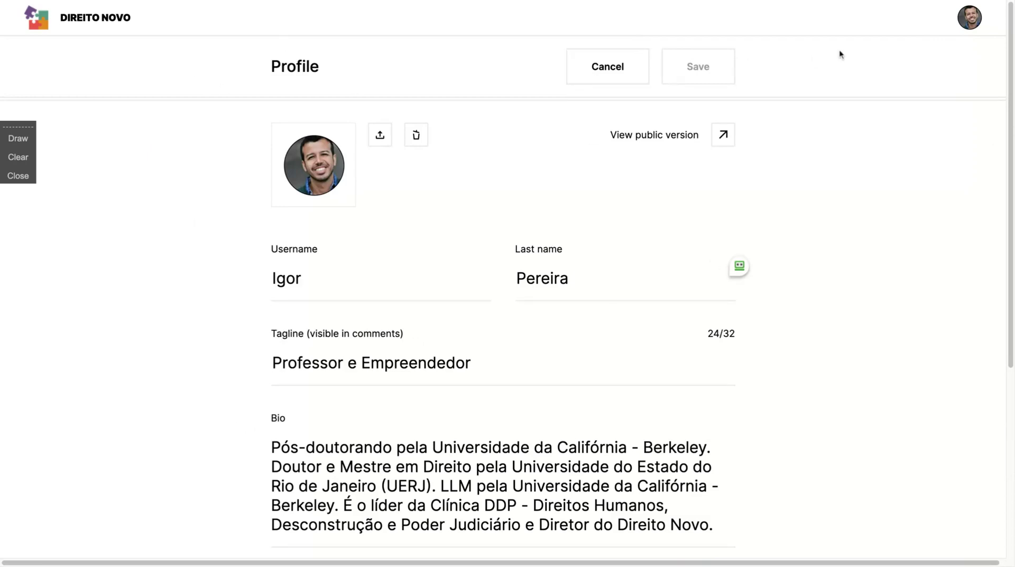
click(971, 14)
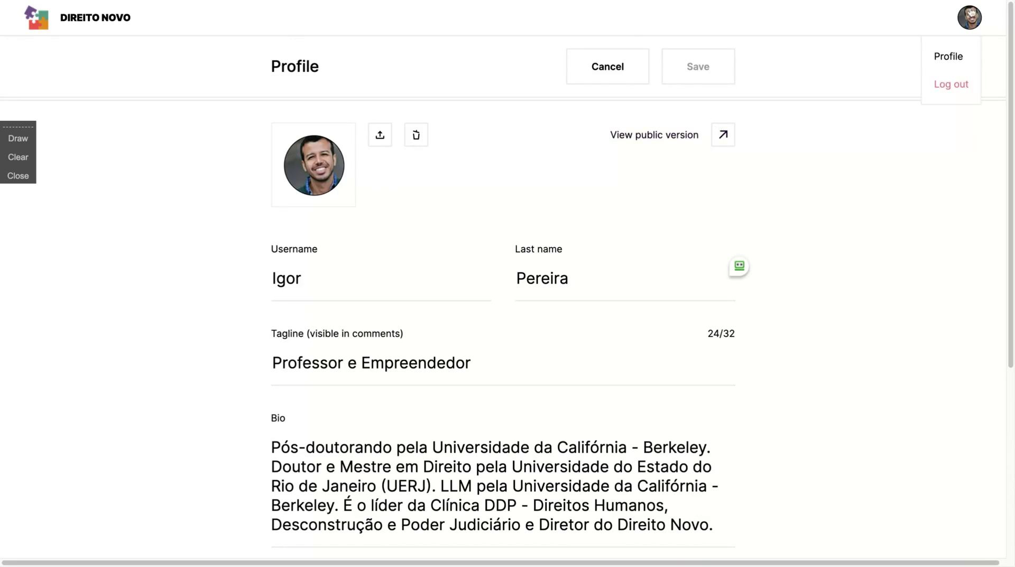
click(952, 56)
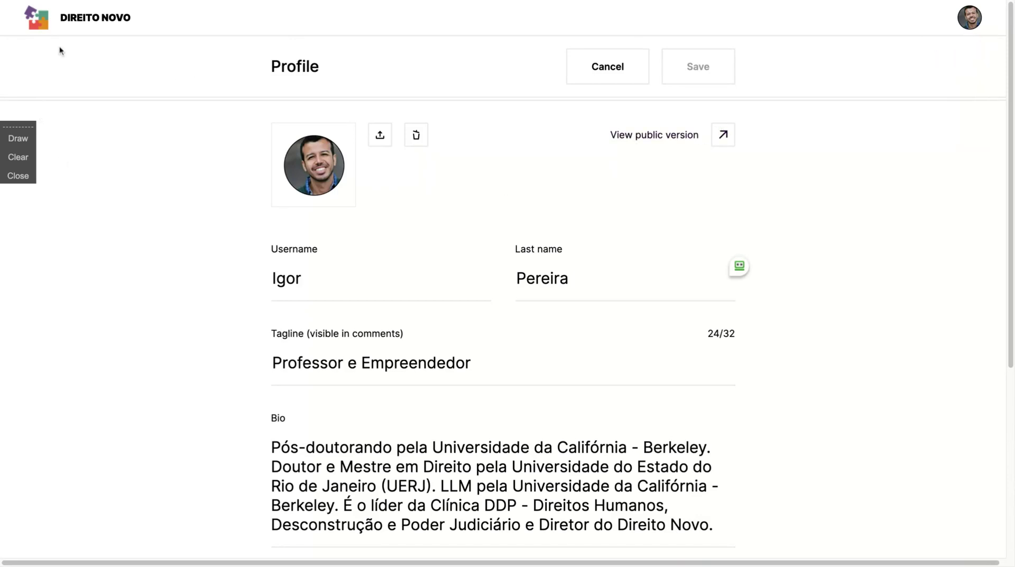
click(69, 28)
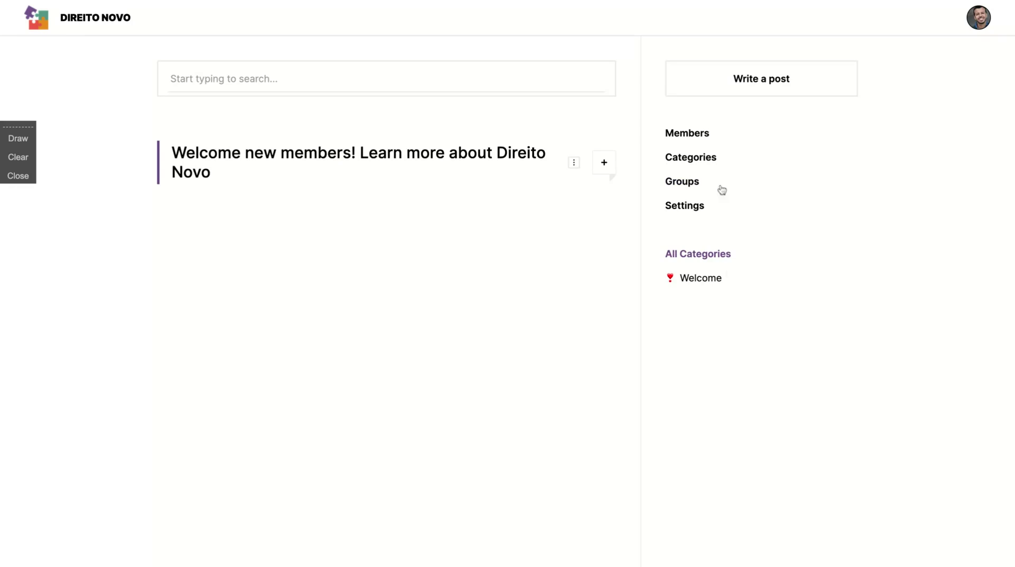
Open the community settings and review the Customization options for logo, colors, fonts, header links and footer attribution
click(686, 207)
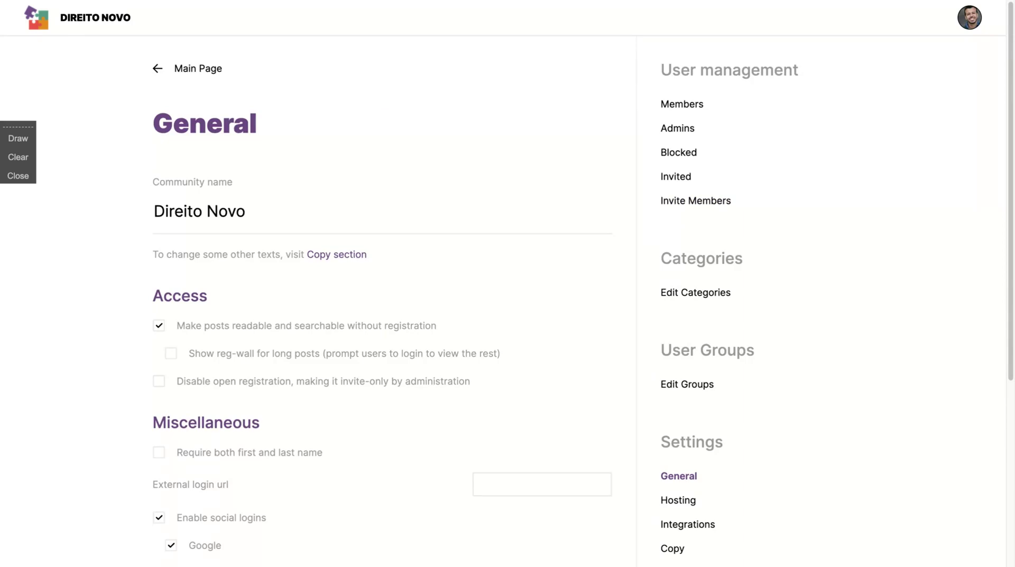
scroll(507, 284, down, 3)
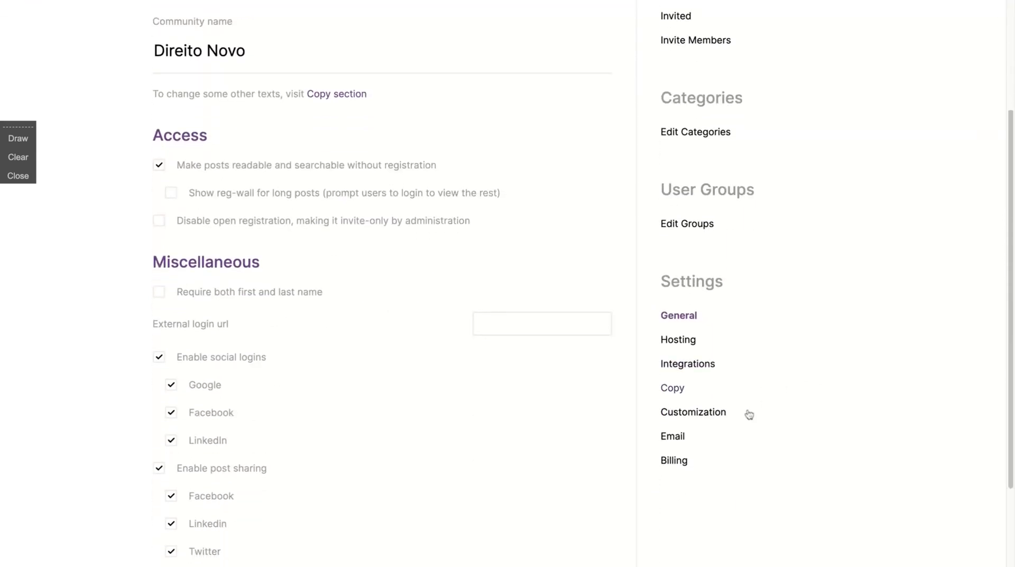
click(682, 417)
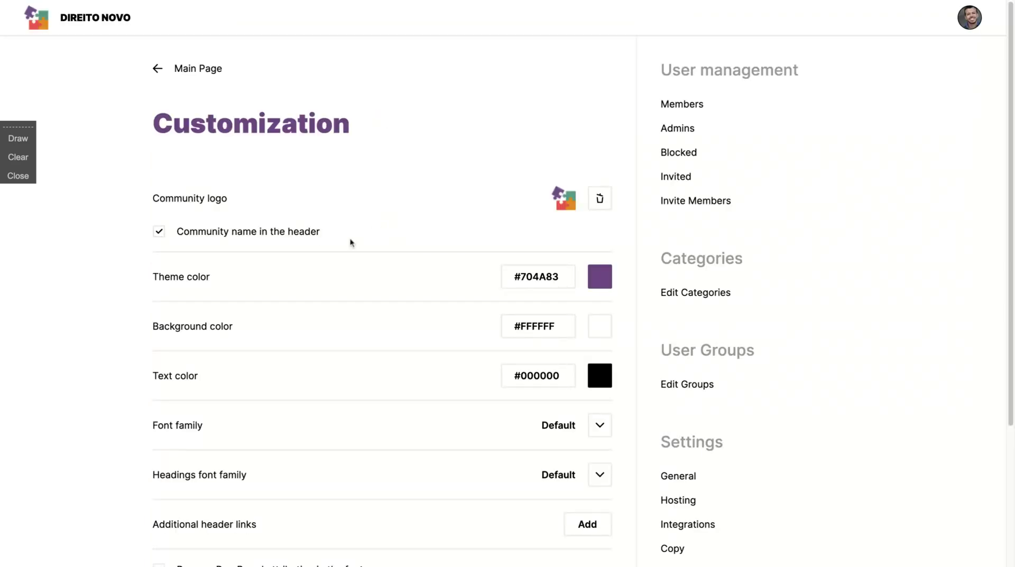
scroll(324, 240, down, 1)
scroll(323, 241, up, 1)
scroll(373, 343, down, 2)
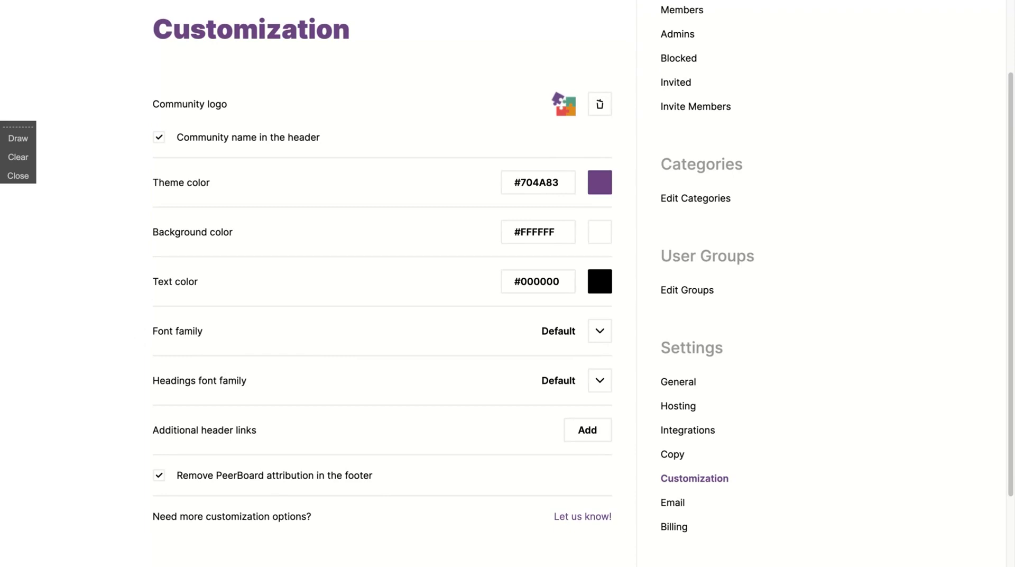
scroll(508, 283, down, 3)
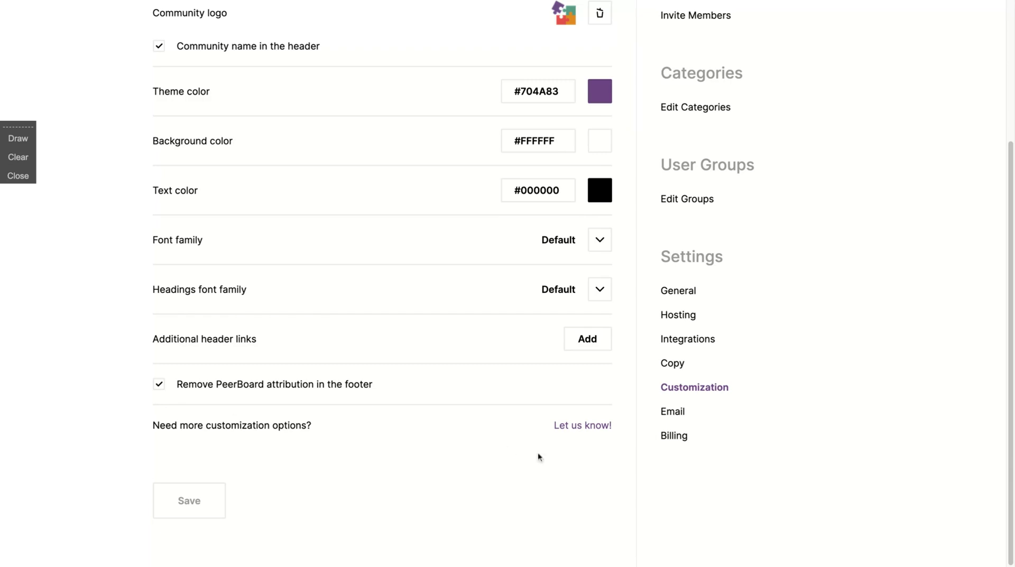
Open the Custom Email settings and review the DNS records required to verify direitonovo.com
click(675, 415)
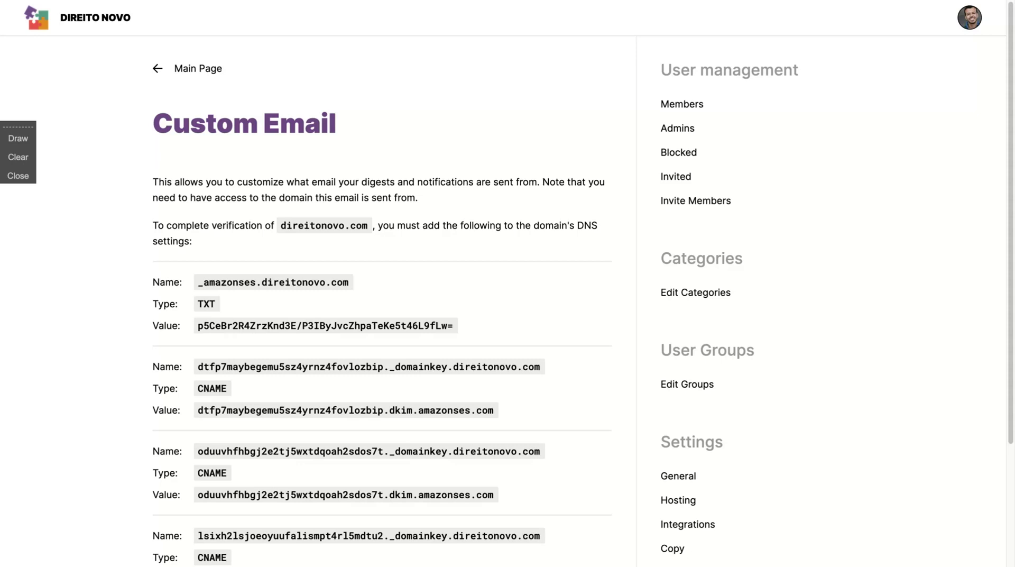
scroll(630, 256, down, 3)
scroll(630, 256, up, 2)
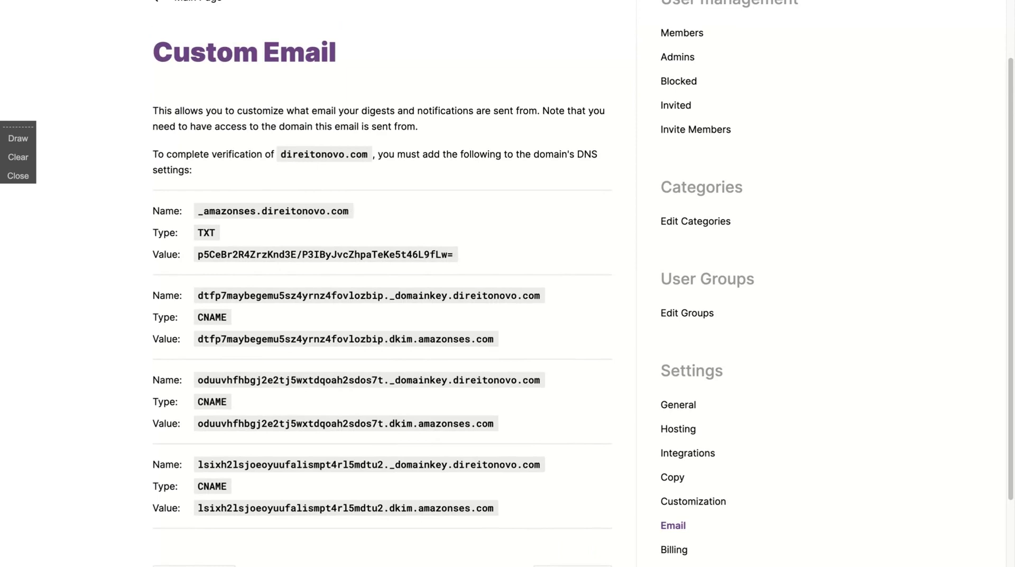
scroll(529, 407, down, 2)
scroll(529, 411, up, 1)
scroll(538, 418, down, 1)
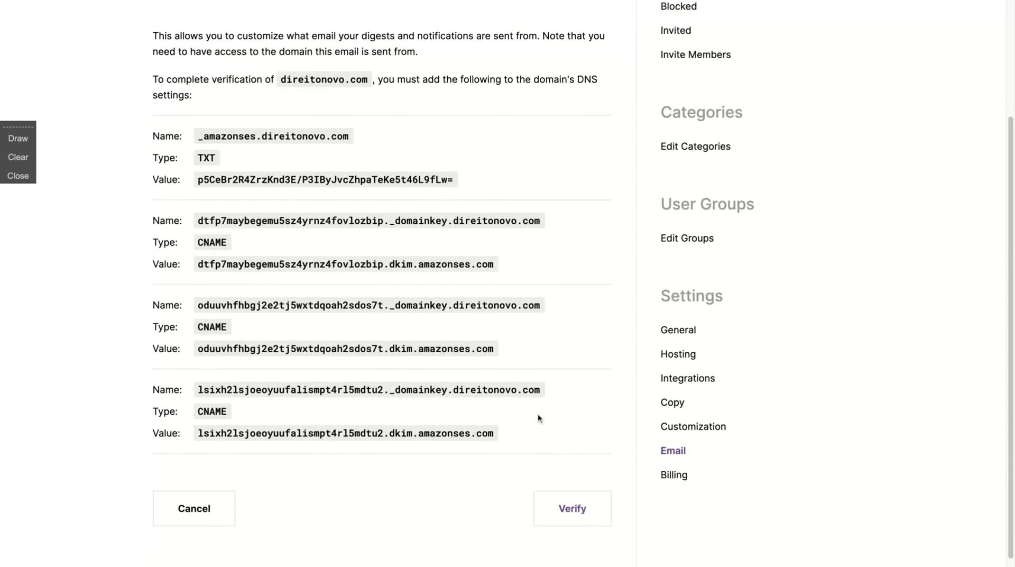
Try to verify the direitonovo.com DNS records for the custom email and dismiss the resulting notice
click(568, 506)
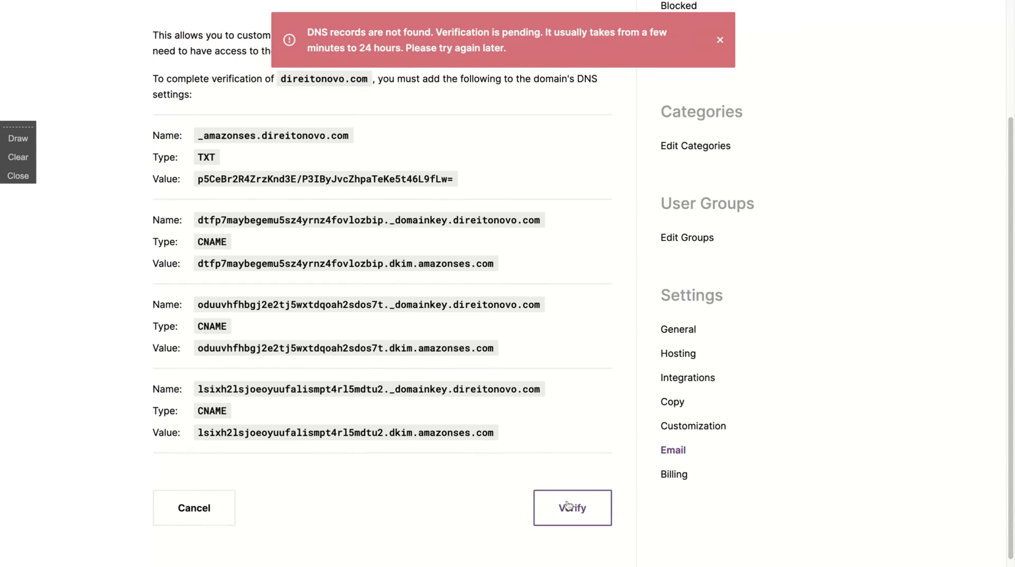
click(721, 41)
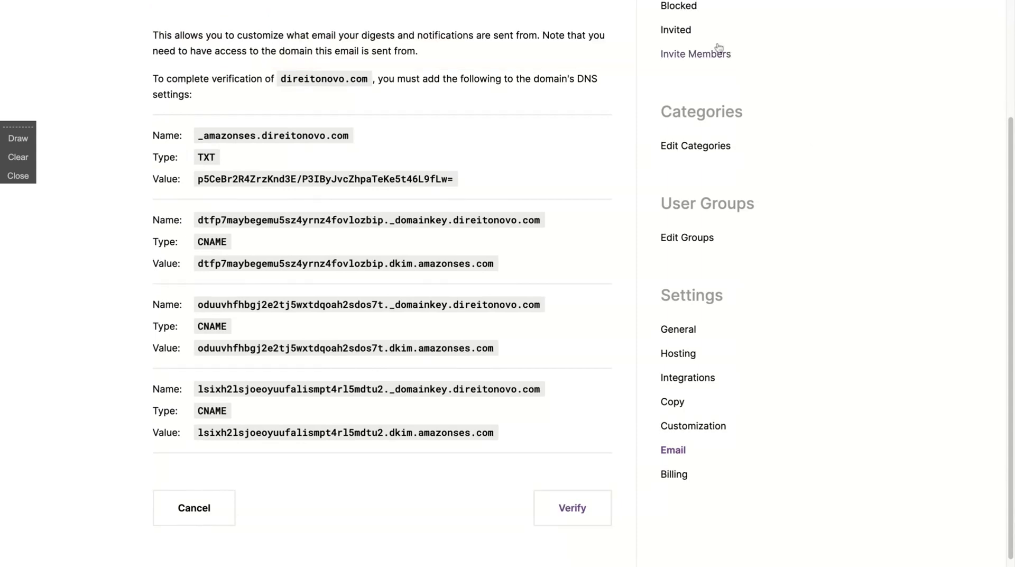
scroll(444, 426, up, 3)
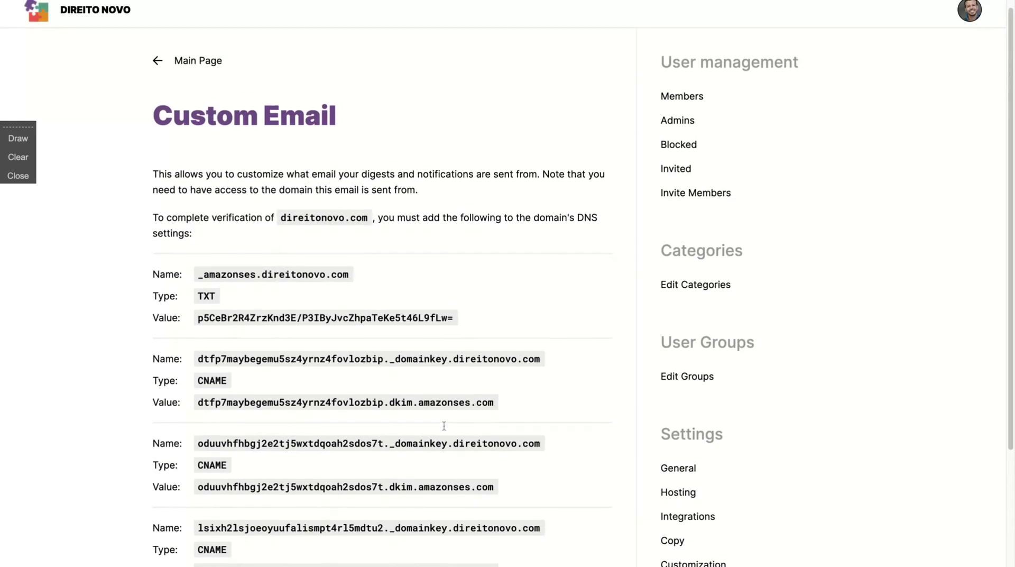
Open the Copy settings and review the description, posting guidelines, invite email texts and interface language
scroll(444, 426, down, 3)
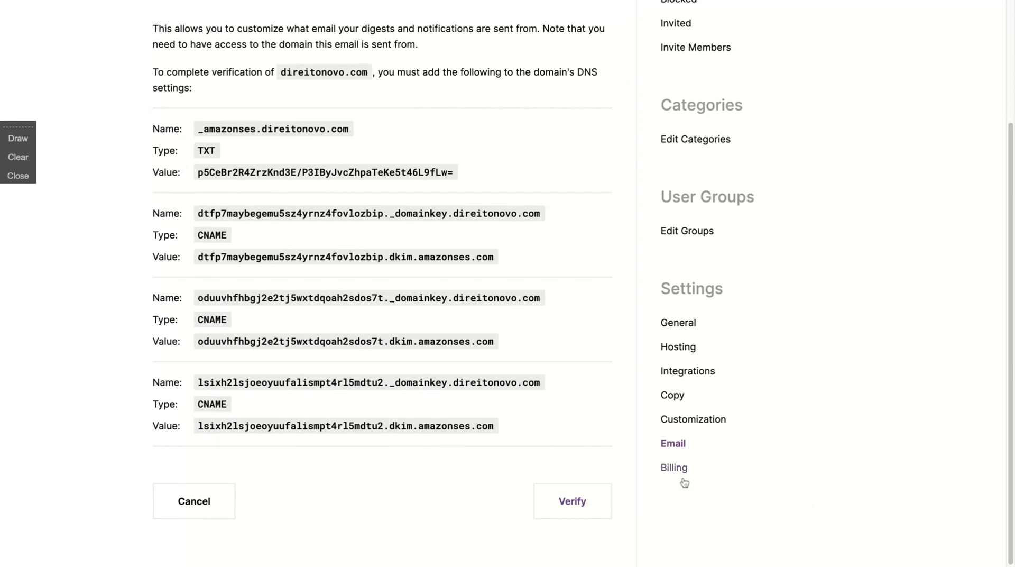
click(675, 401)
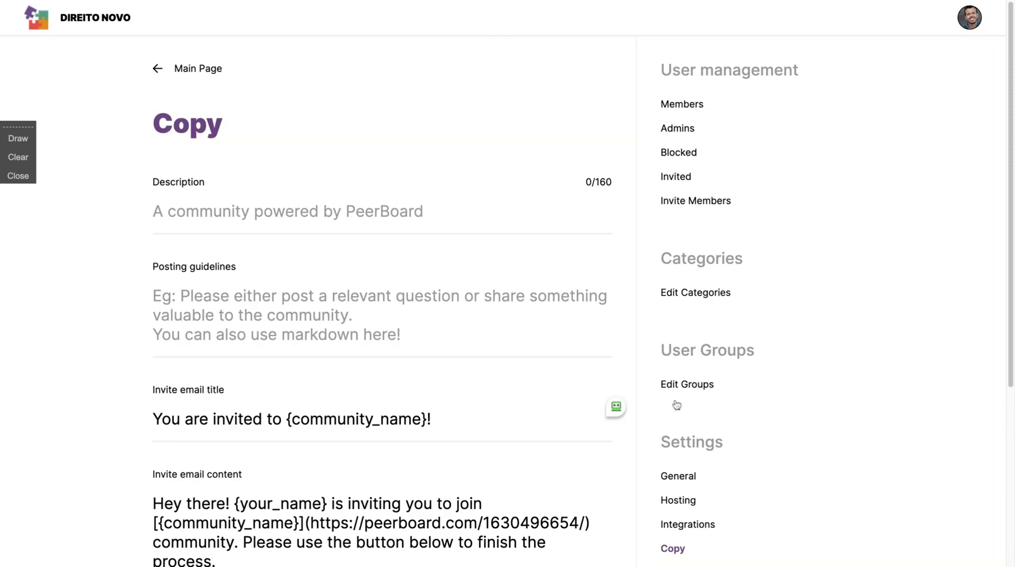
scroll(389, 274, down, 4)
scroll(418, 272, up, 3)
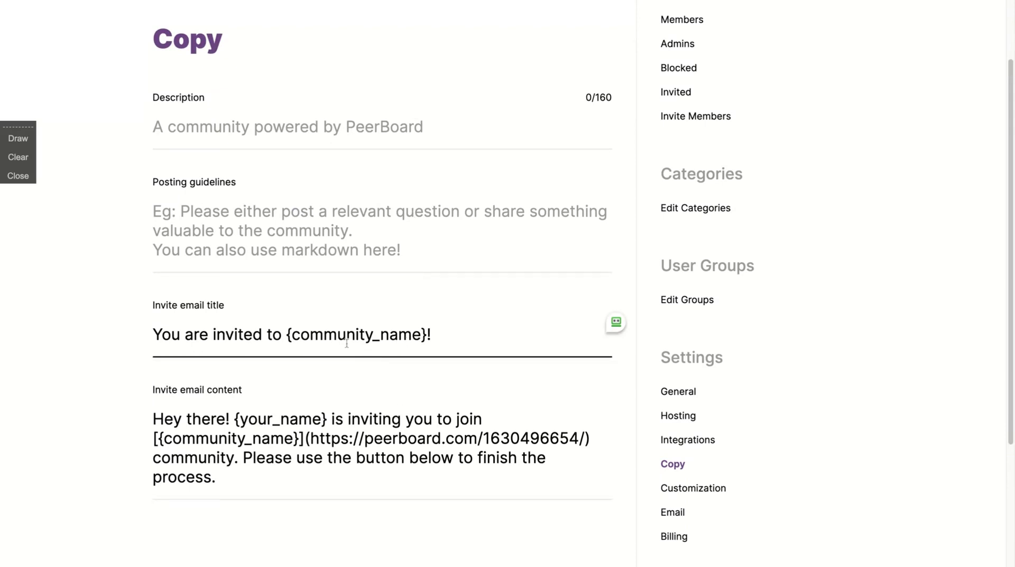
scroll(347, 343, down, 4)
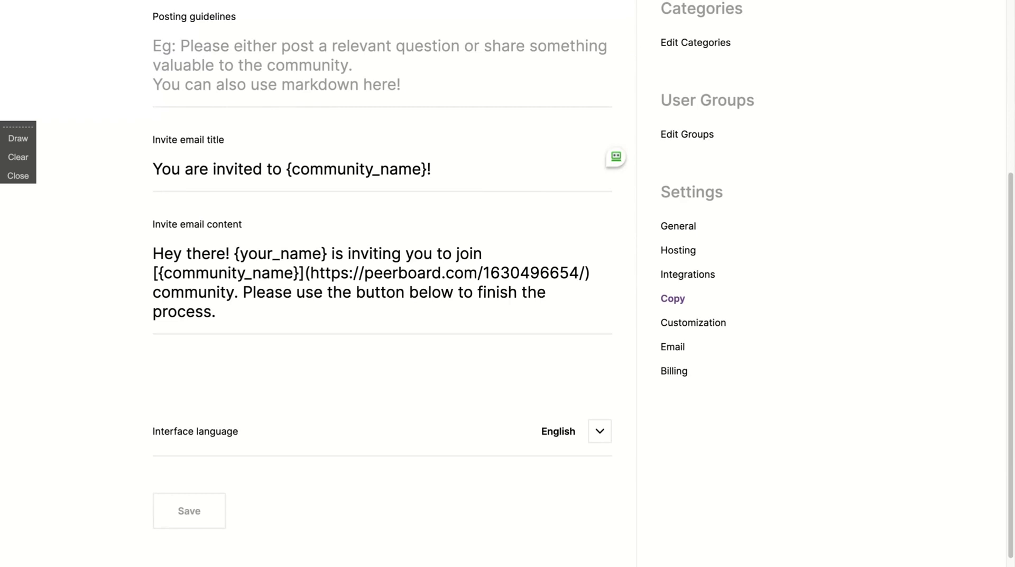
Recheck the Copy settings, then open the Integrations settings and review the Zapier option
scroll(380, 264, up, 3)
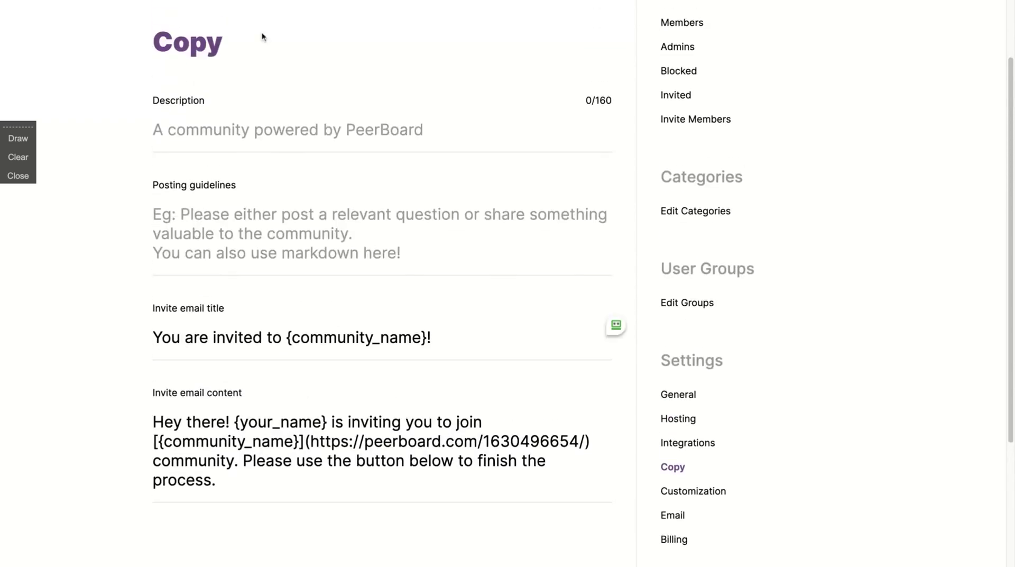
scroll(444, 278, up, 1)
scroll(444, 279, up, 1)
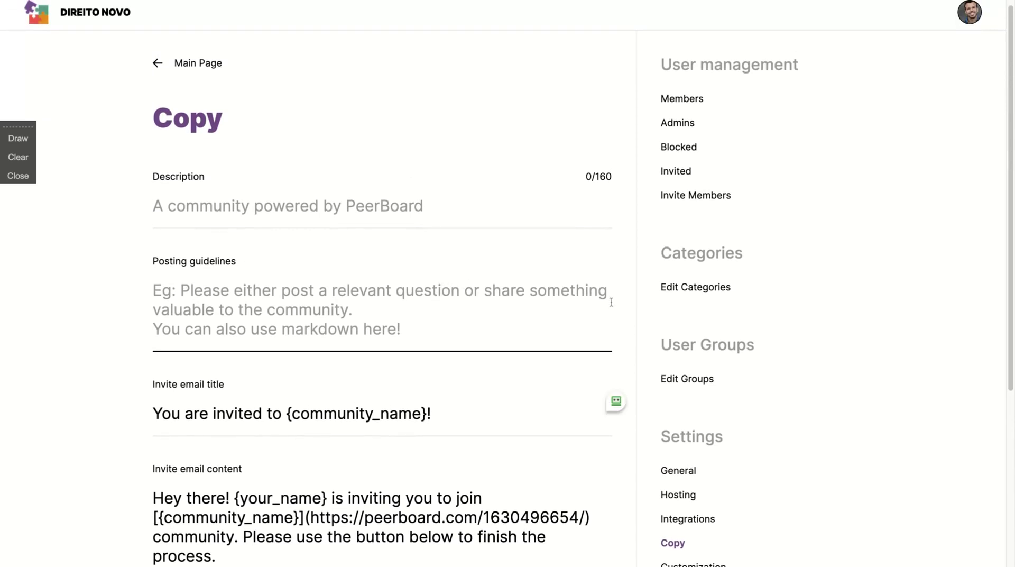
scroll(611, 302, down, 3)
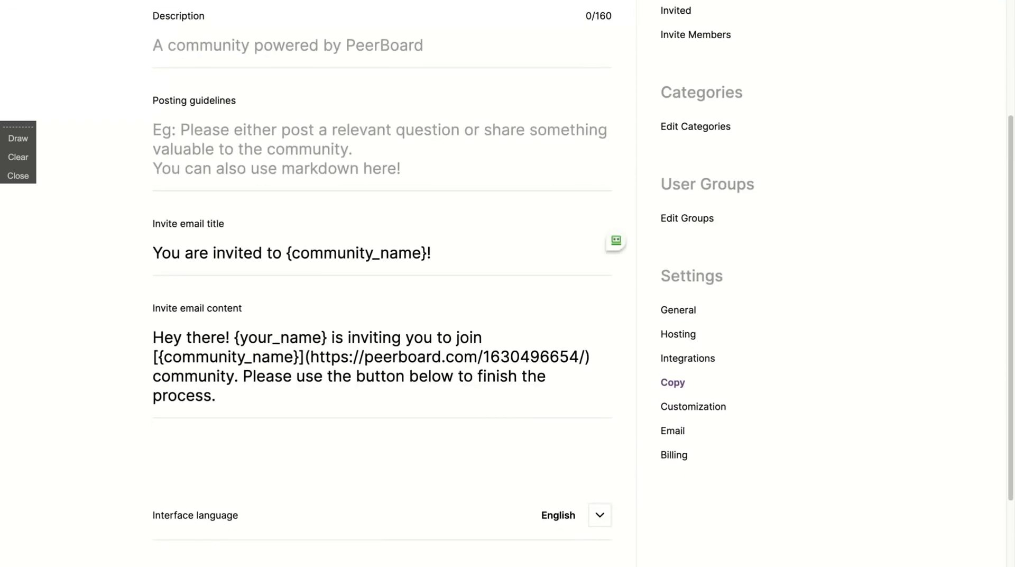
click(676, 359)
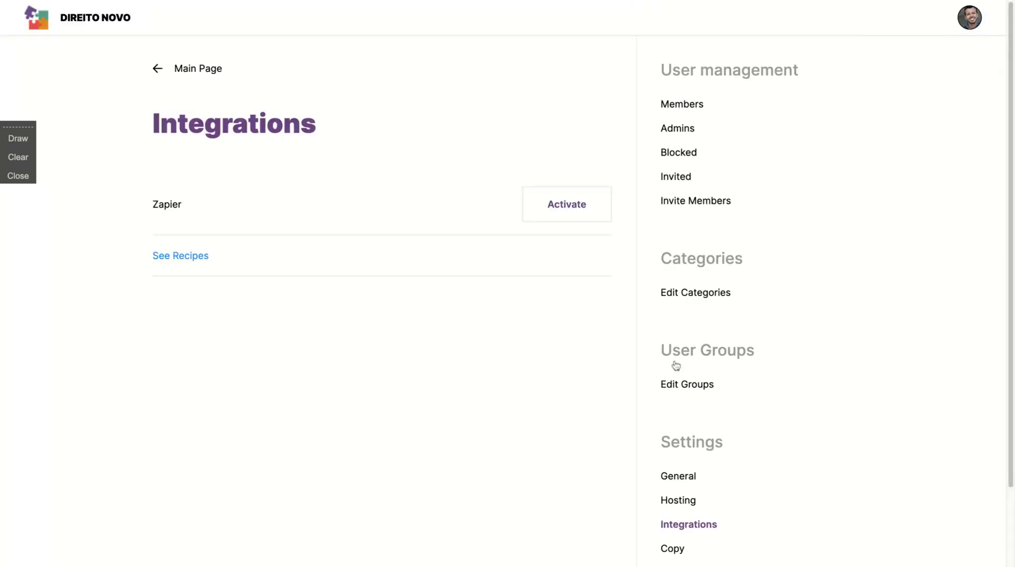
scroll(676, 365, down, 1)
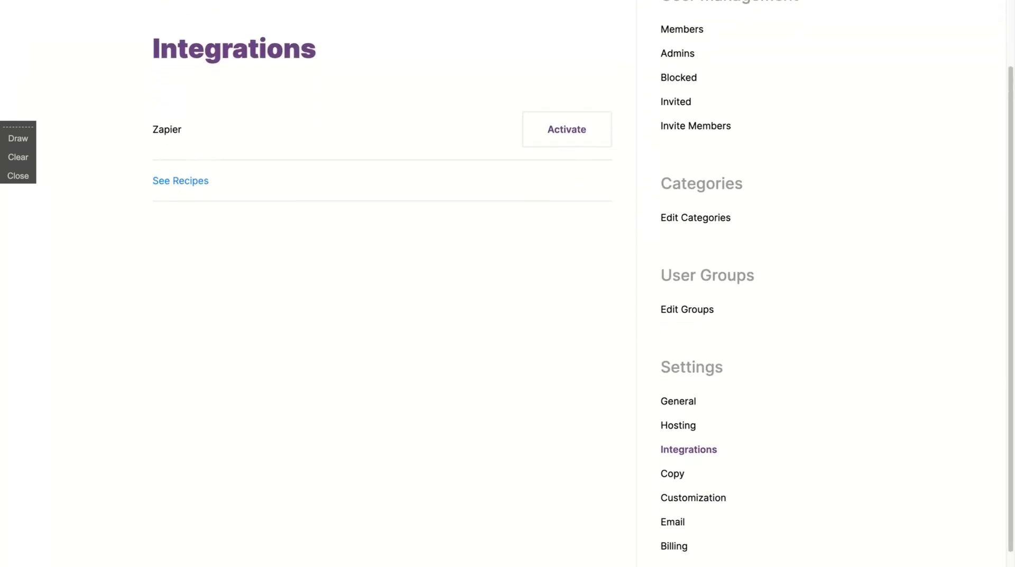
scroll(254, 158, down, 1)
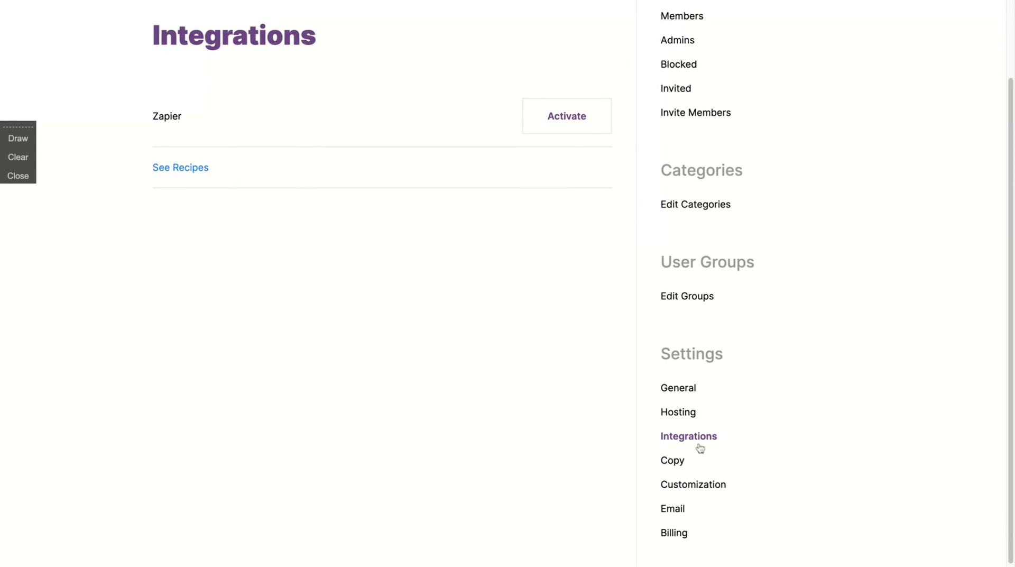
Open the Hosting settings and review the integration types, selecting Custom Domain and then WordPress
click(683, 412)
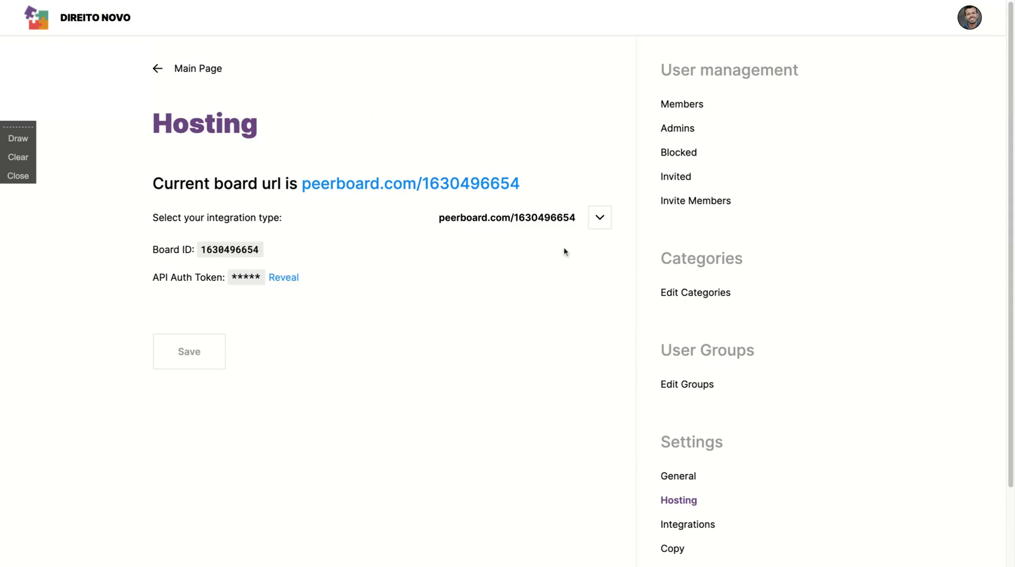
click(599, 221)
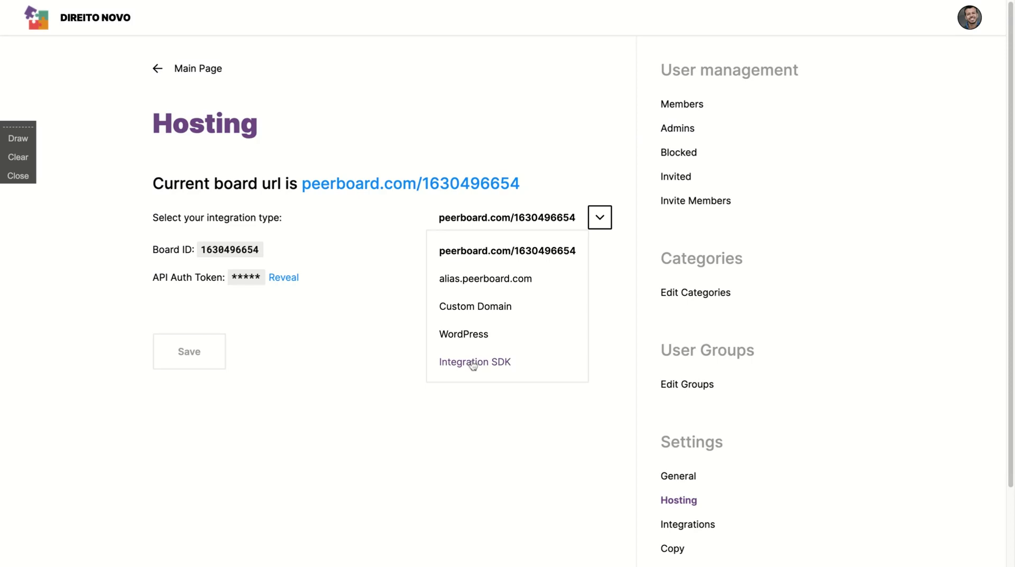
click(474, 304)
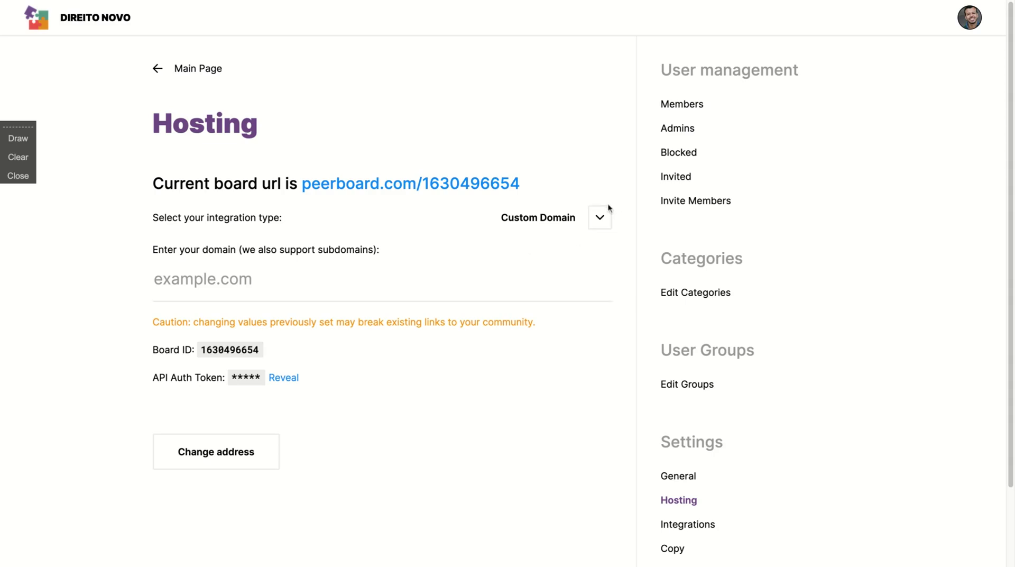
click(600, 217)
click(508, 339)
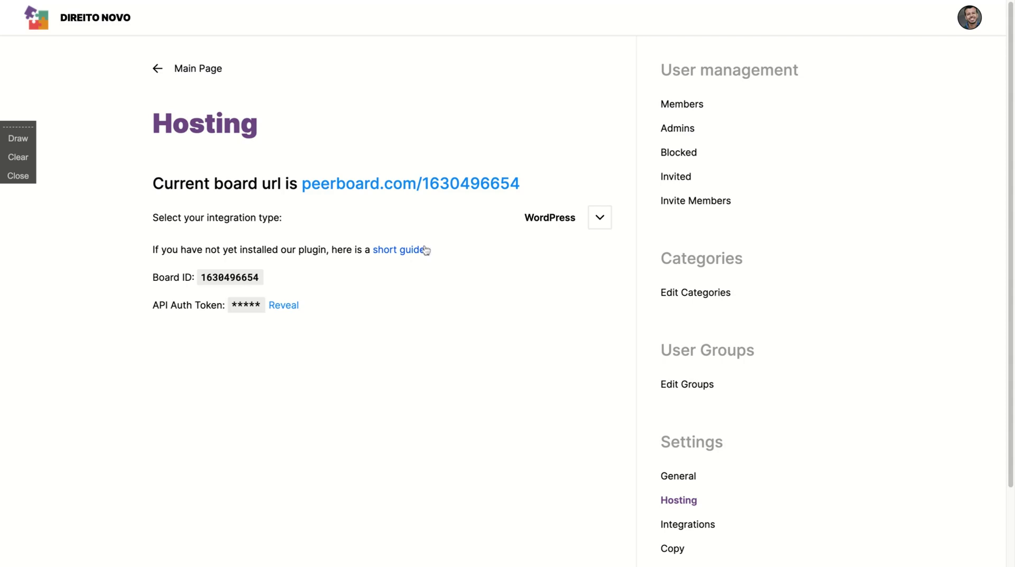
Open the General settings and review the community name, access, login and post sharing options
scroll(800, 410, down, 2)
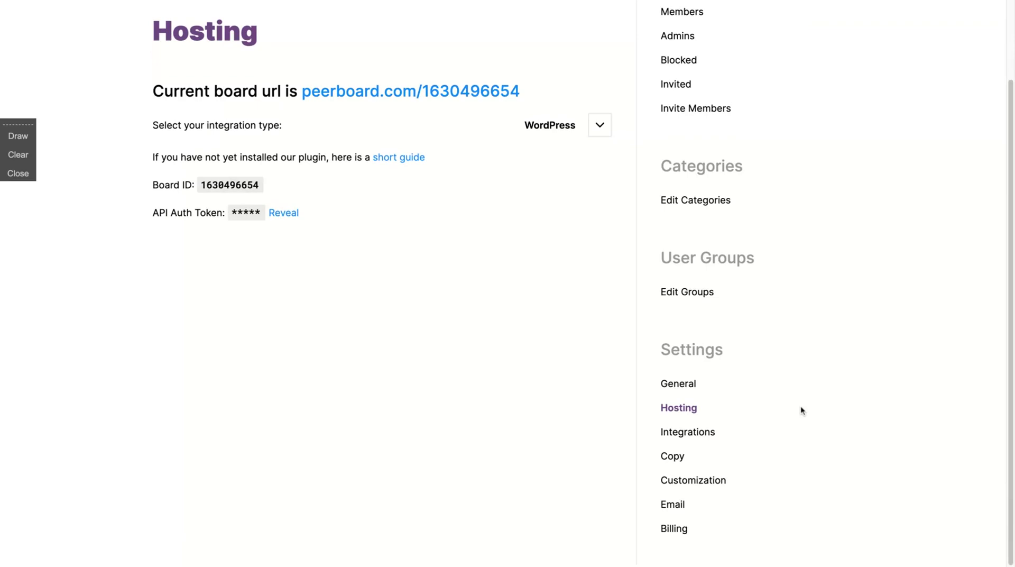
click(667, 387)
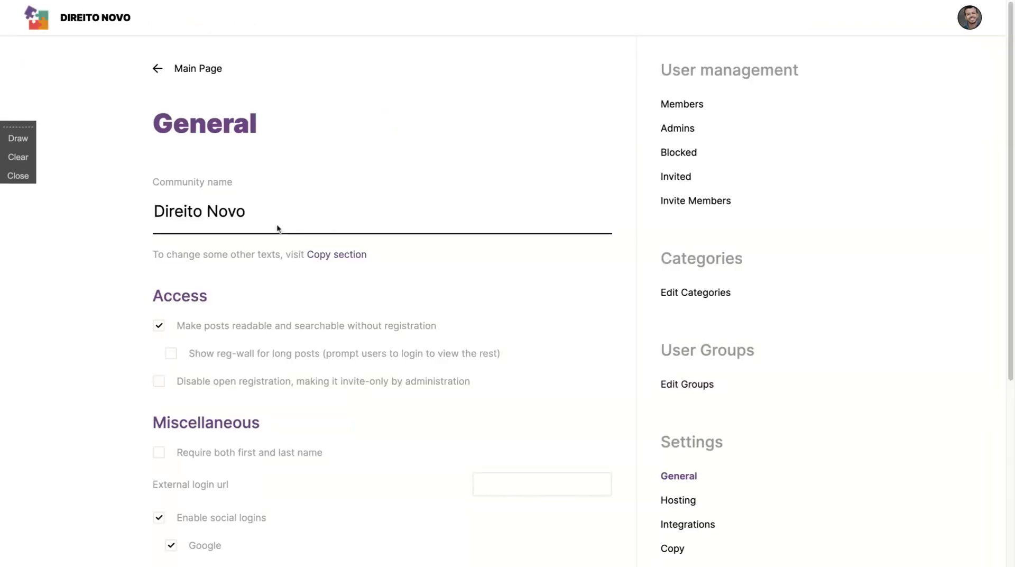
scroll(285, 233, down, 3)
scroll(369, 406, down, 2)
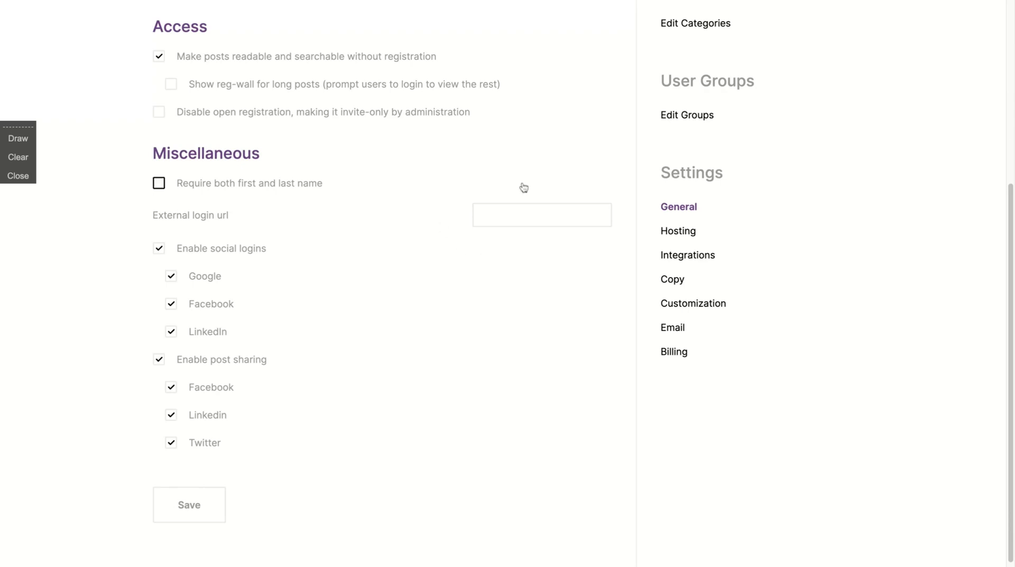
scroll(524, 187, up, 3)
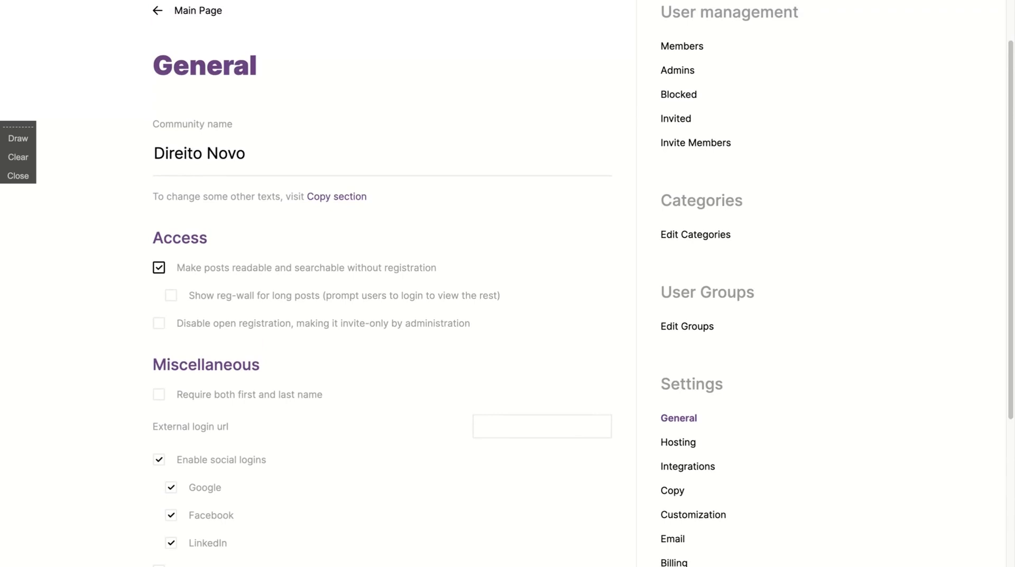
scroll(507, 283, up, 1)
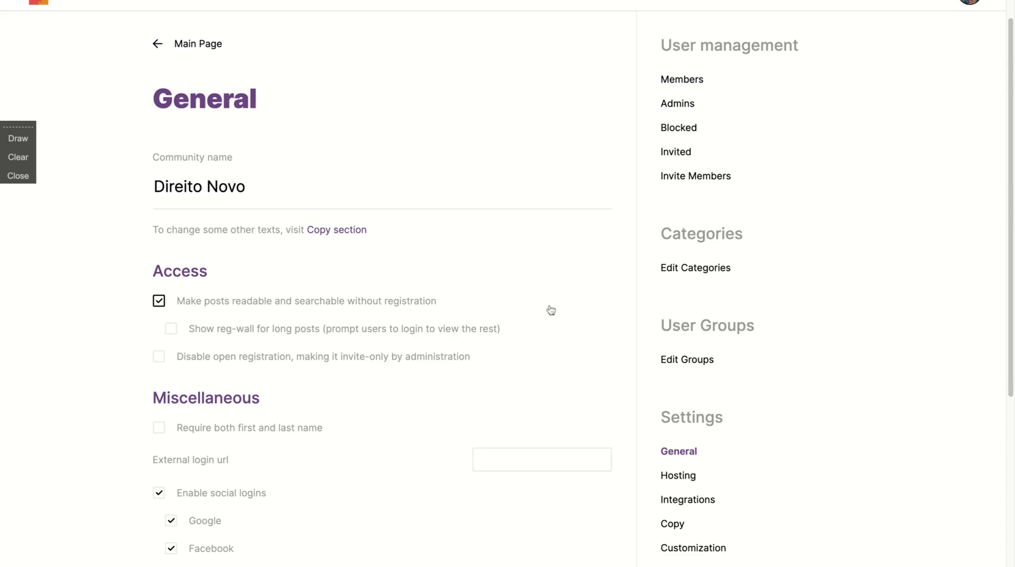
scroll(553, 306, up, 1)
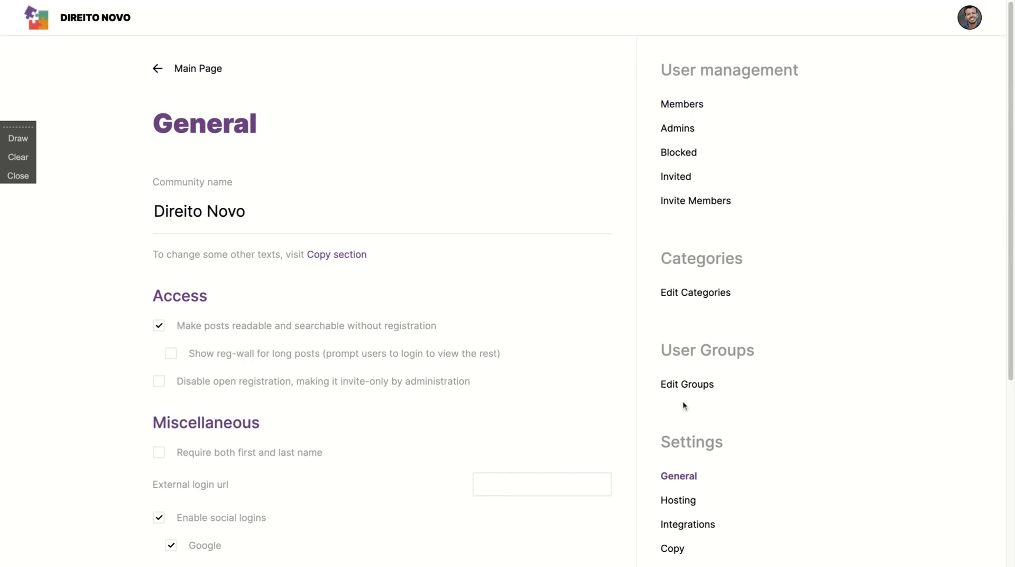
Open the community's category editor and get ready to name a new category
click(675, 291)
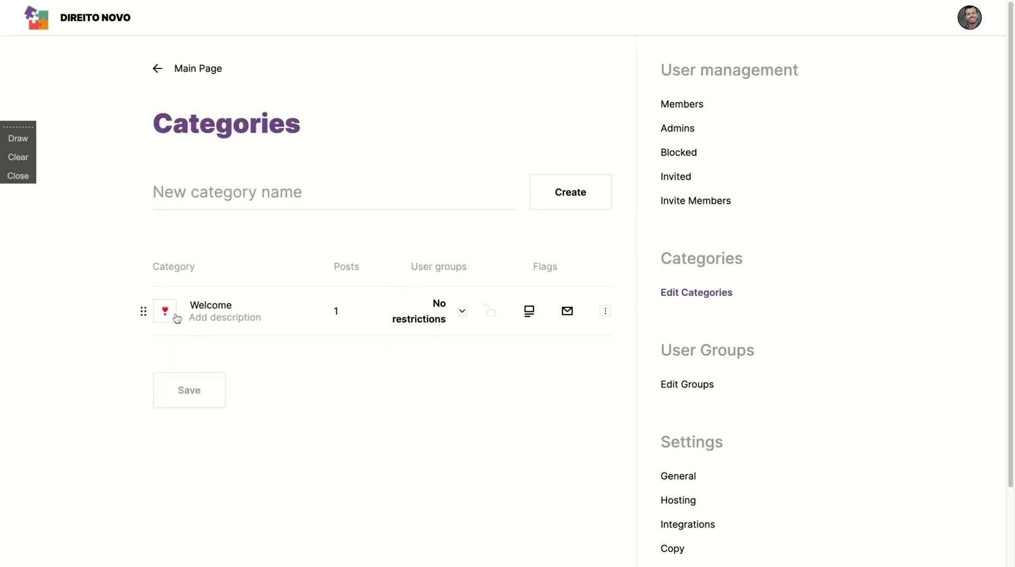
click(234, 203)
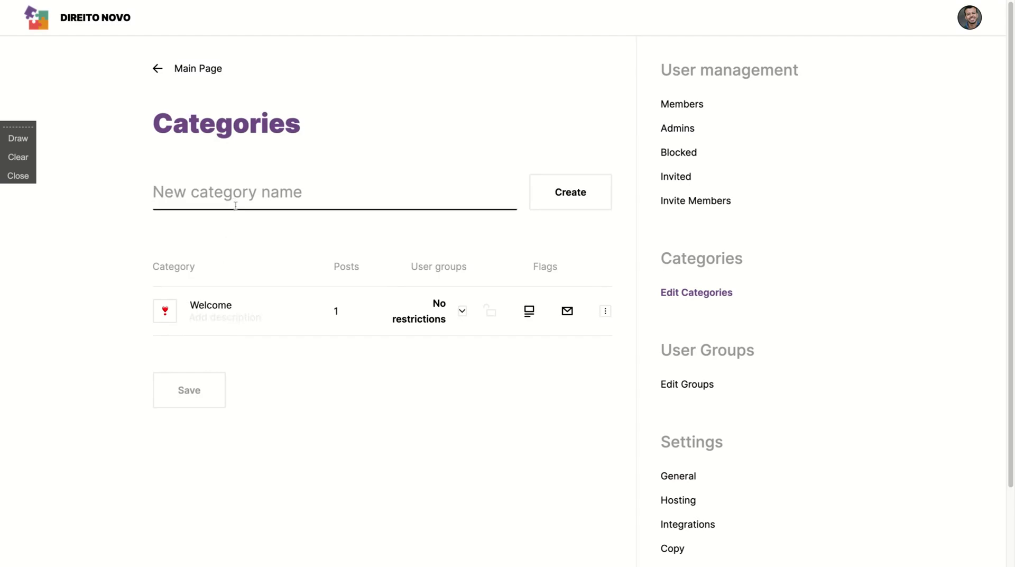
text(Direito)
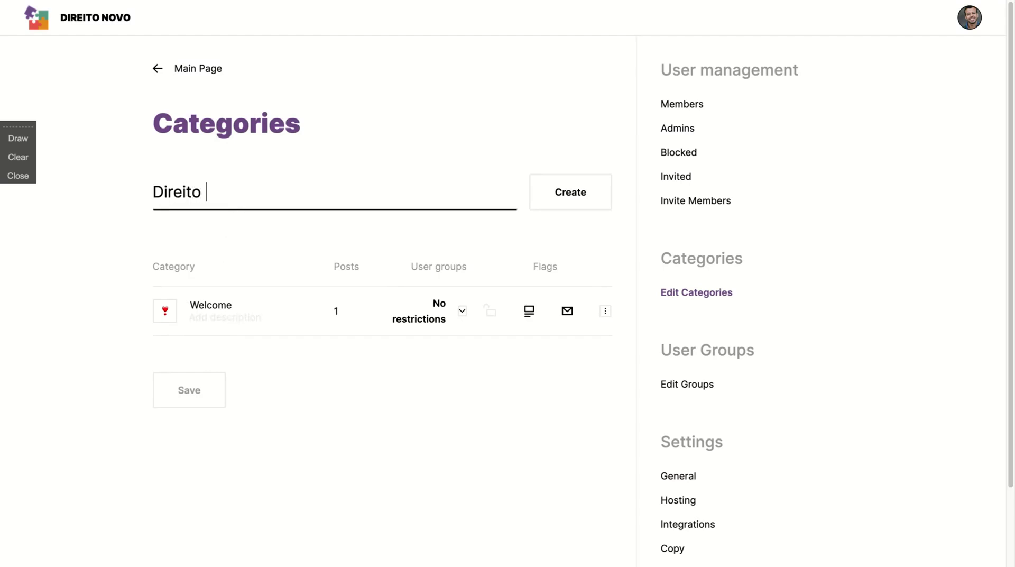
key(BackSpace)
key(BackSpace)
key(BackSpace)
key(BackSpace)
key(BackSpace)
key(BackSpace)
key(BackSpace)
key(BackSpace)
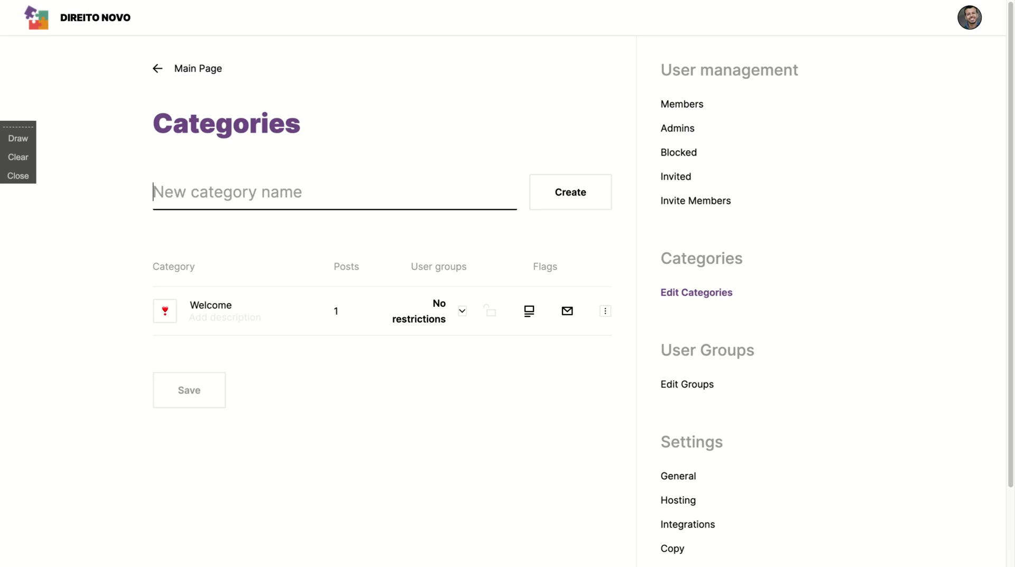
Create a new category named "Jurisprudência do STF"
text(Jurisprudência do S)
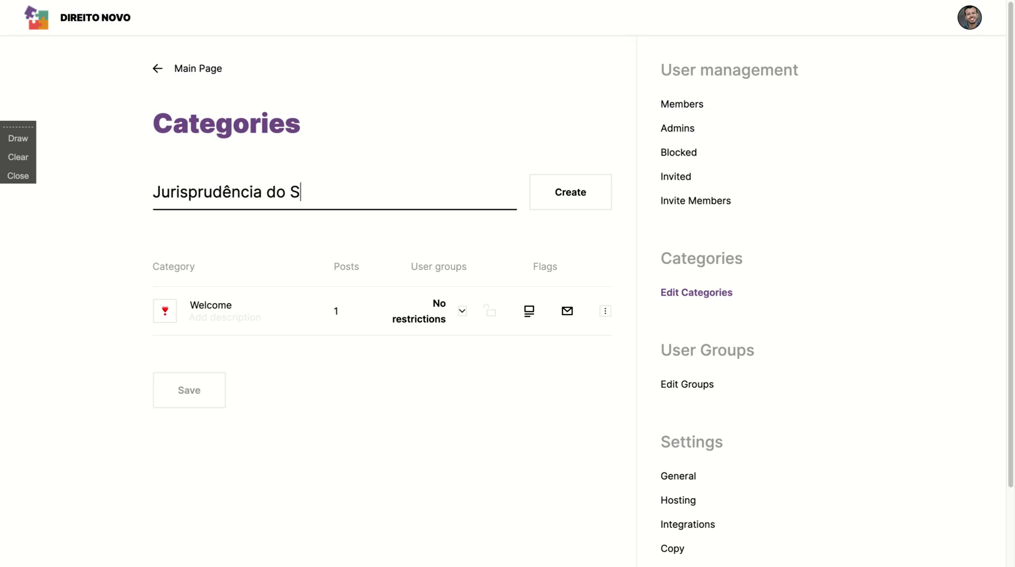
text(D)
key(BackSpace)
text(TF)
click(556, 204)
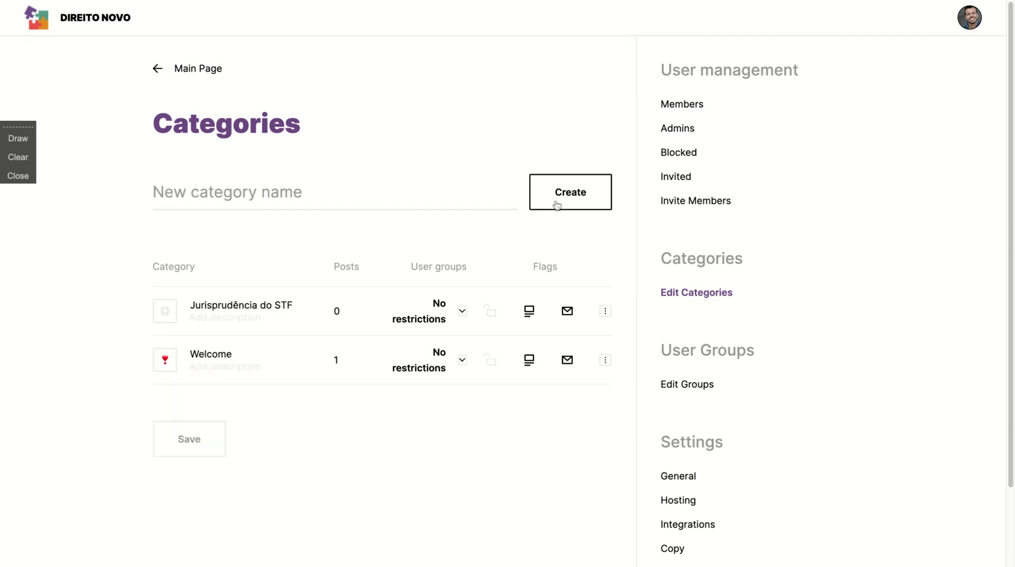
Search the emoji picker for "power" and set the green battery emoji as the Jurisprudência do STF category's icon
click(164, 314)
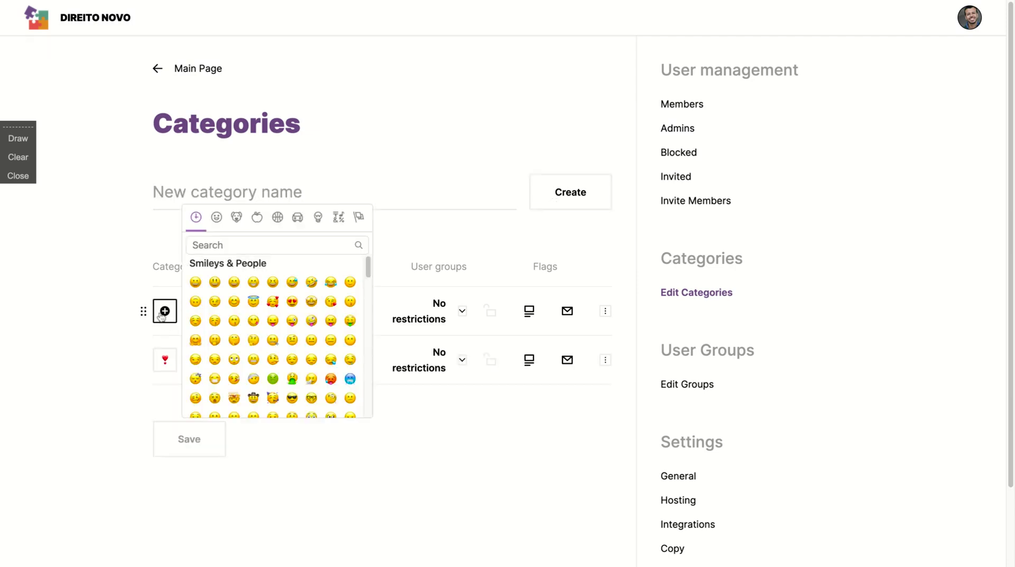
scroll(222, 366, down, 3)
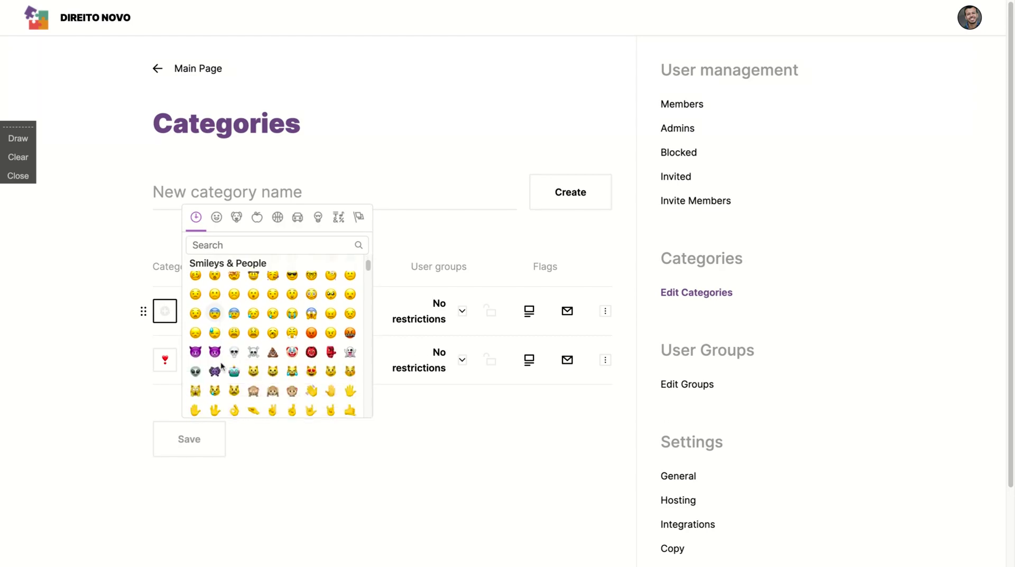
scroll(222, 366, down, 2)
scroll(223, 366, up, 3)
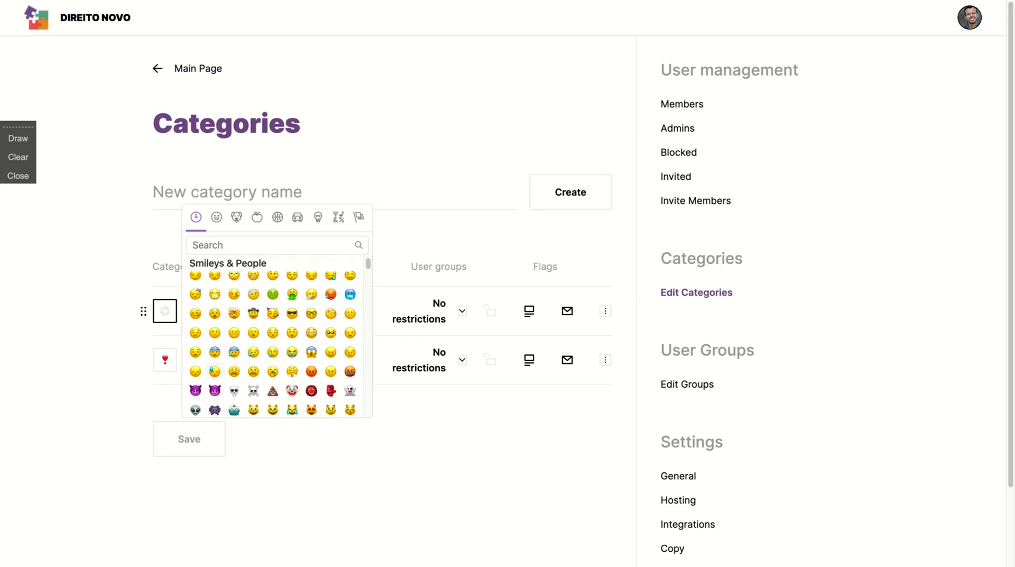
click(232, 246)
text(power)
key(Return)
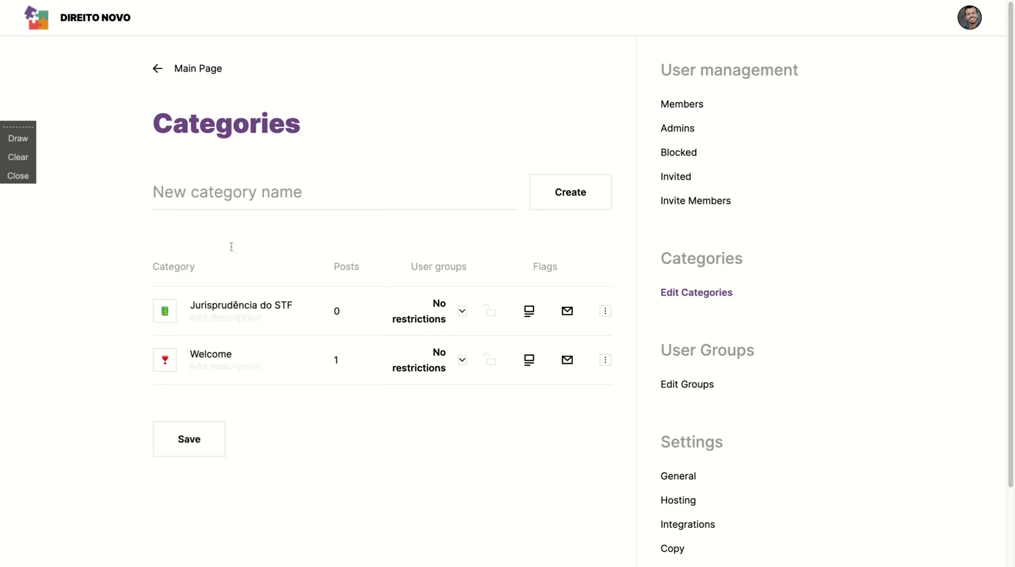
click(165, 317)
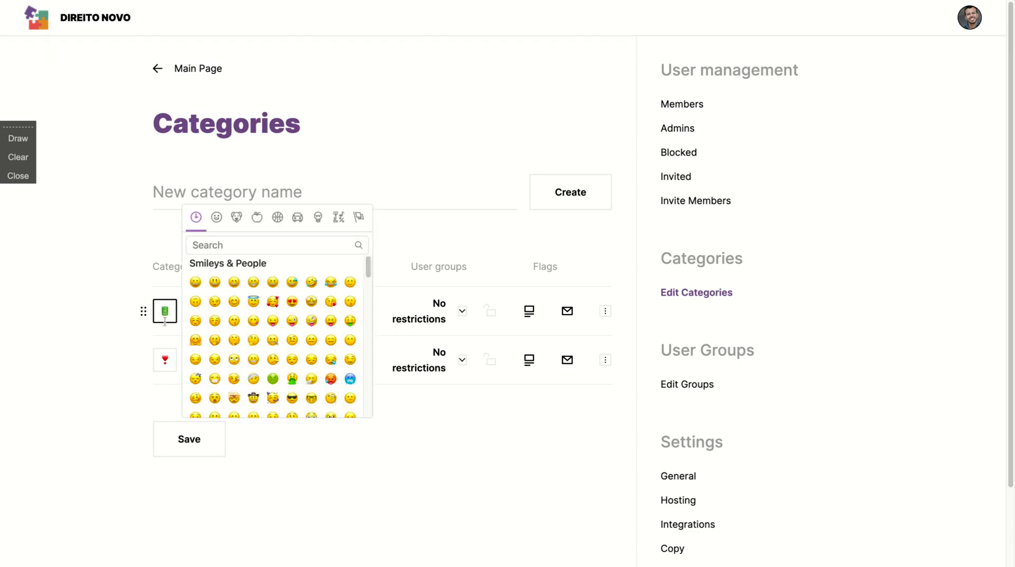
click(242, 243)
text(king)
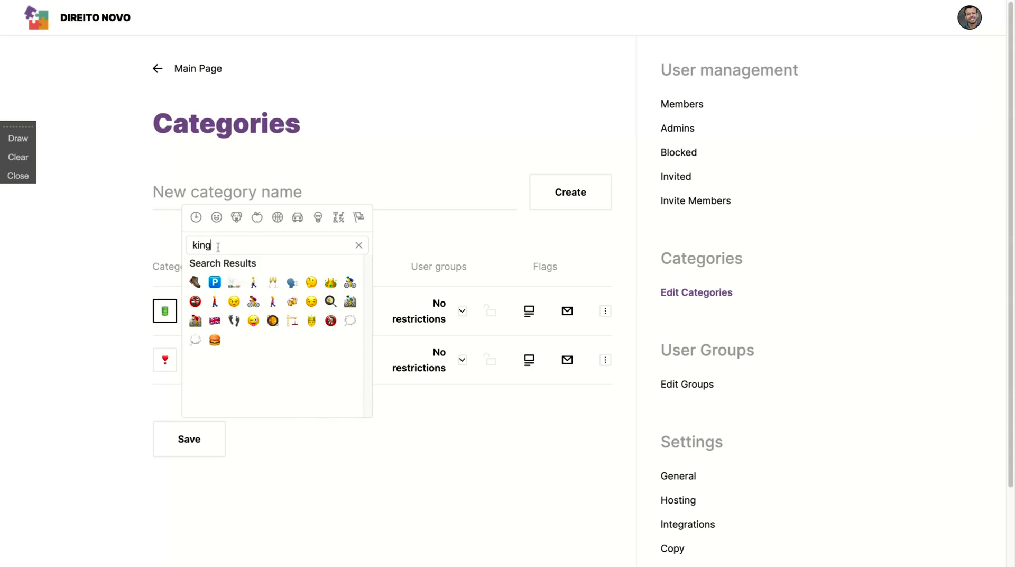
key(Escape)
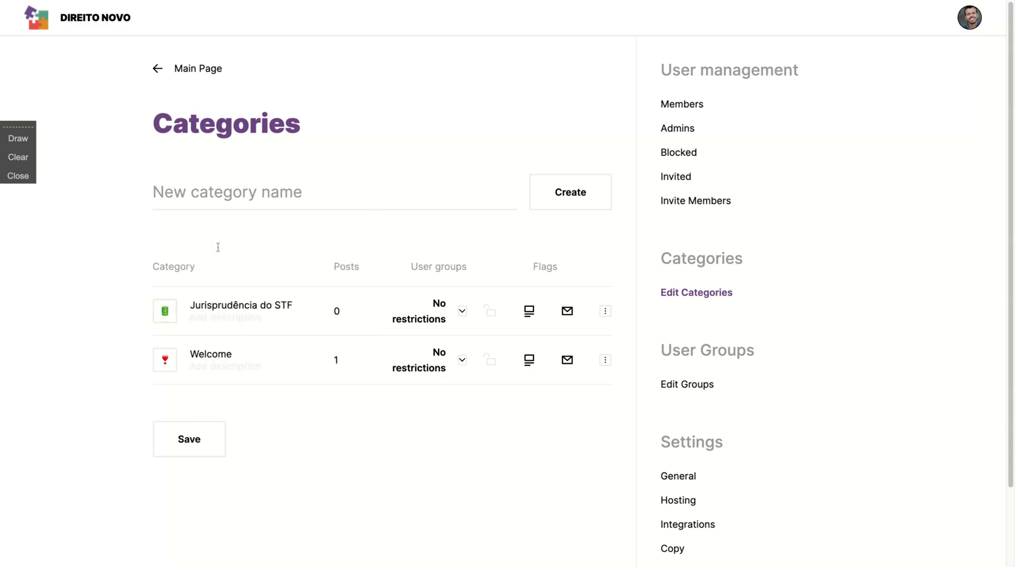
Set the Jurisprudência do STF category's icon to the Brazilian flag emoji by searching for "brazi"
click(165, 317)
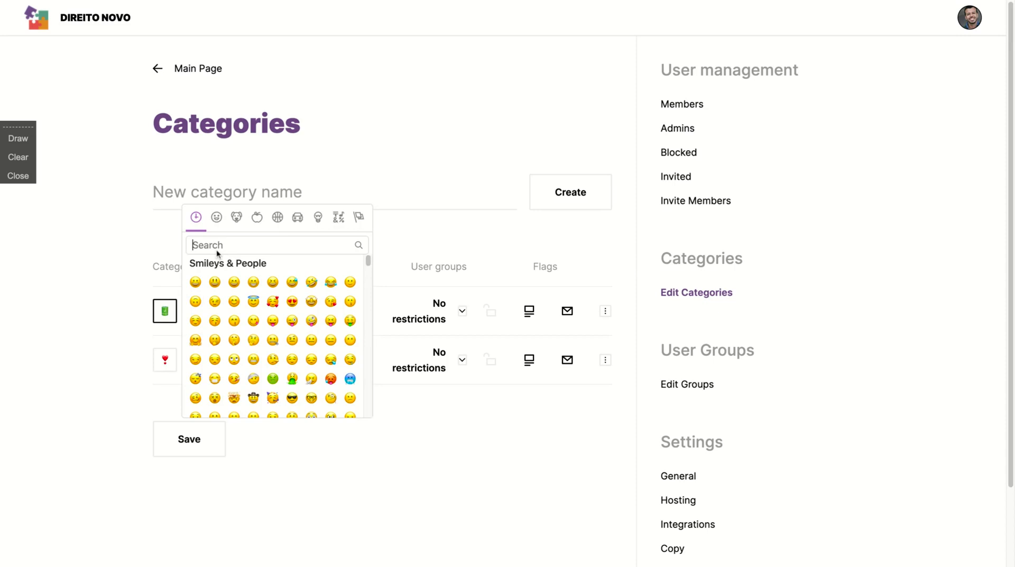
text(brazi)
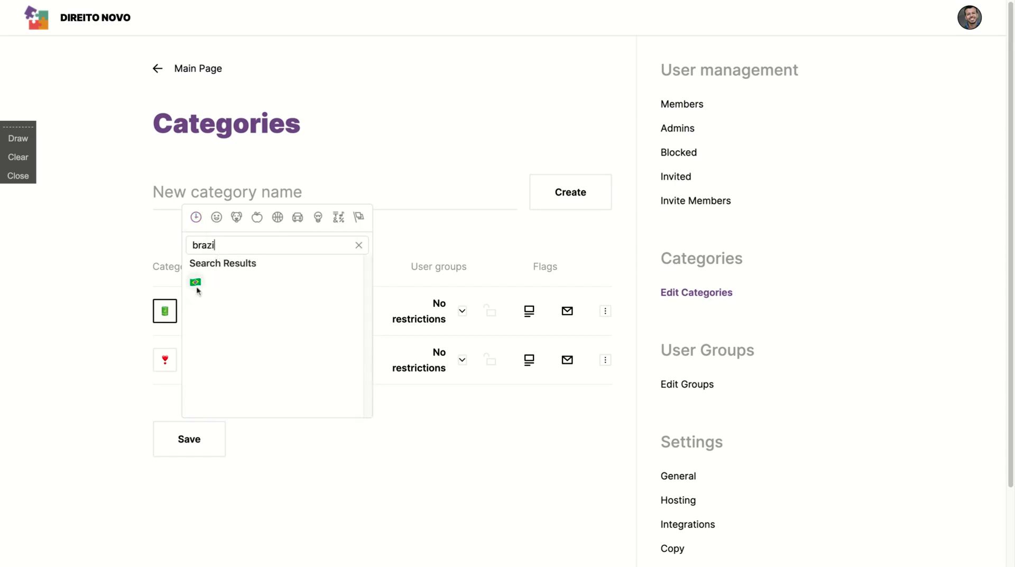
click(195, 282)
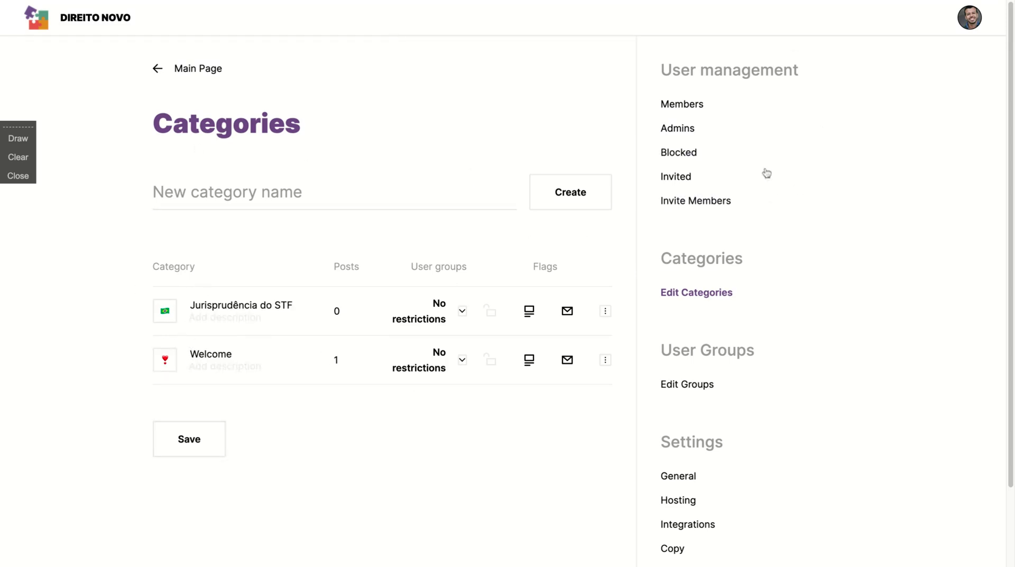
Create a user group named "Jurisprudência do STF" in the community's group settings
click(693, 384)
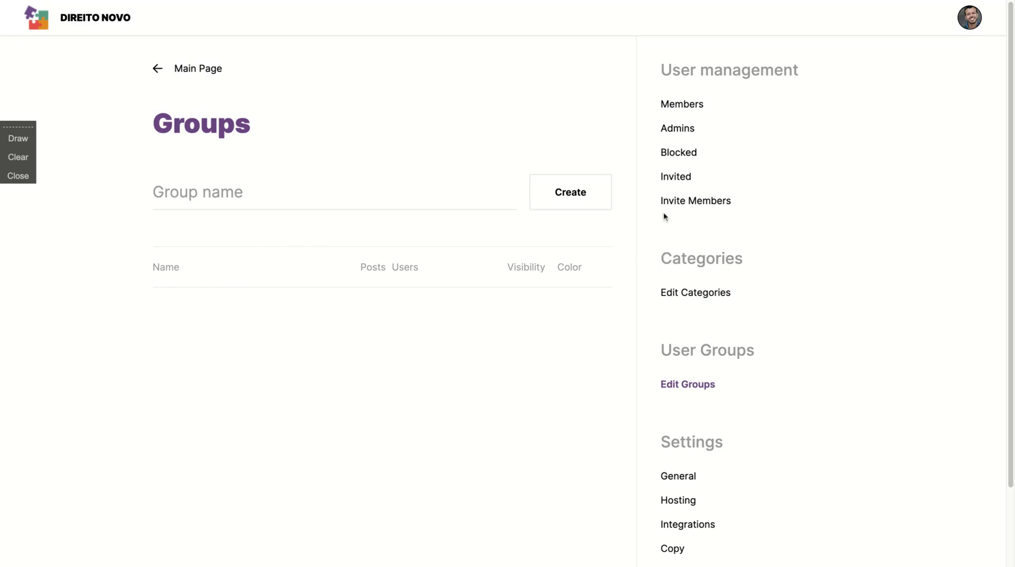
click(166, 193)
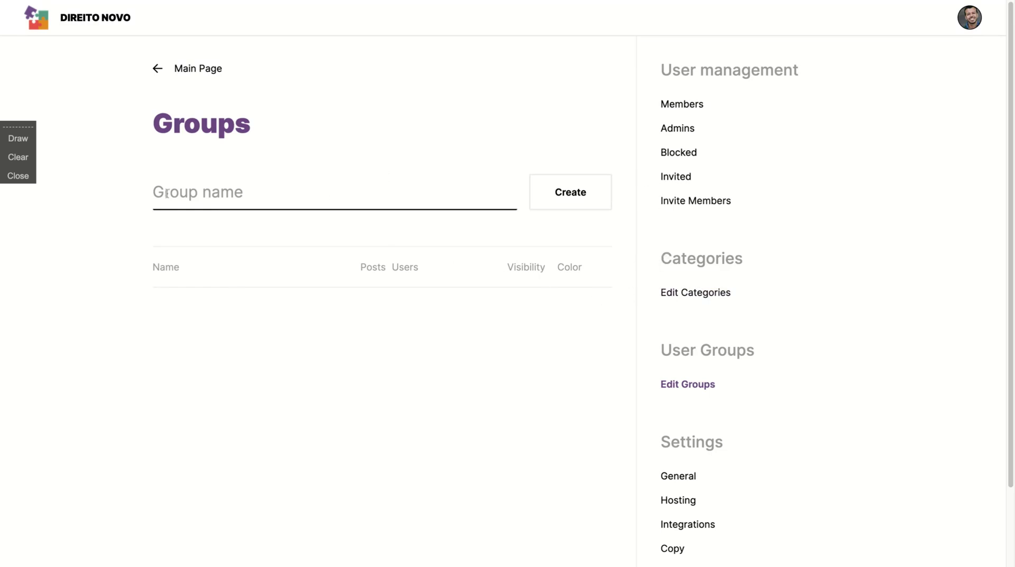
text(Jurisprud)
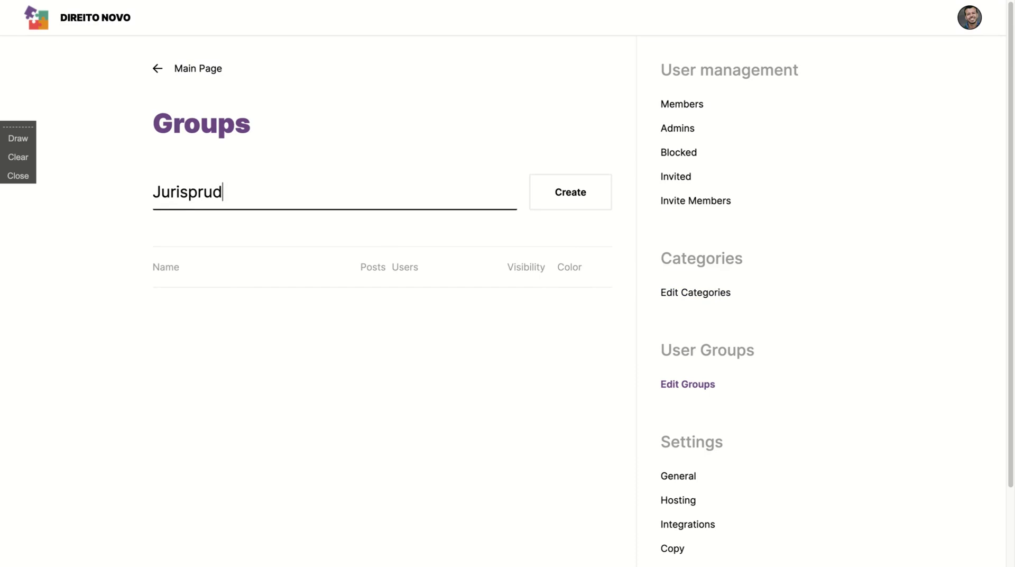
text(ência)
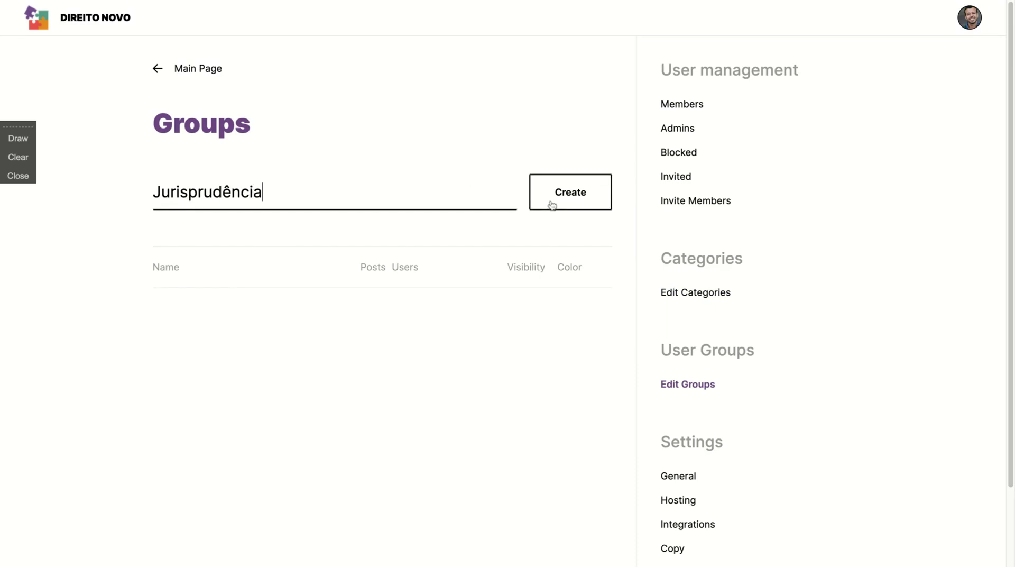
text( do STF)
click(576, 197)
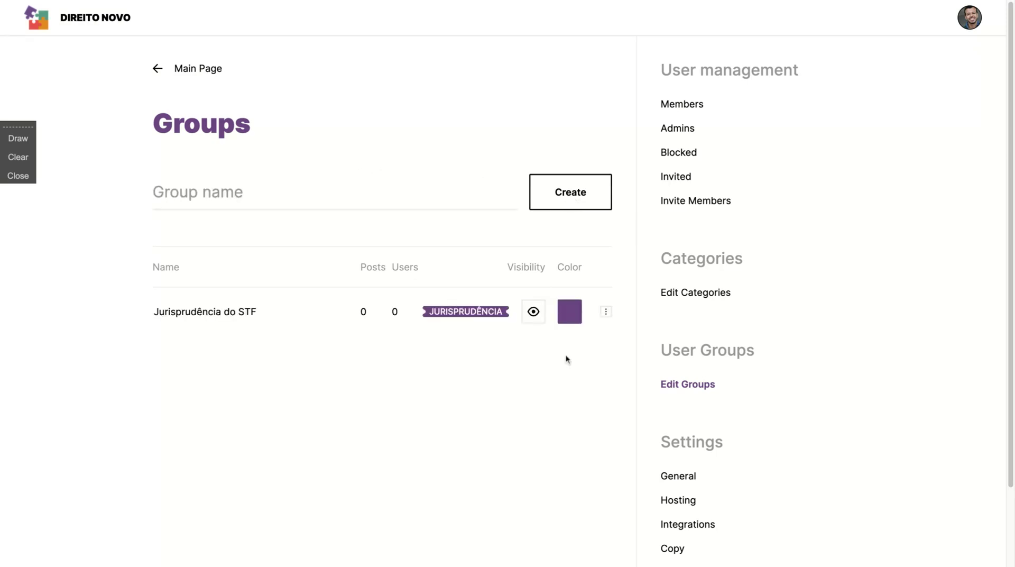
Examine the visibility and badge color options of the Jurisprudência do STF group without changing the color
click(568, 321)
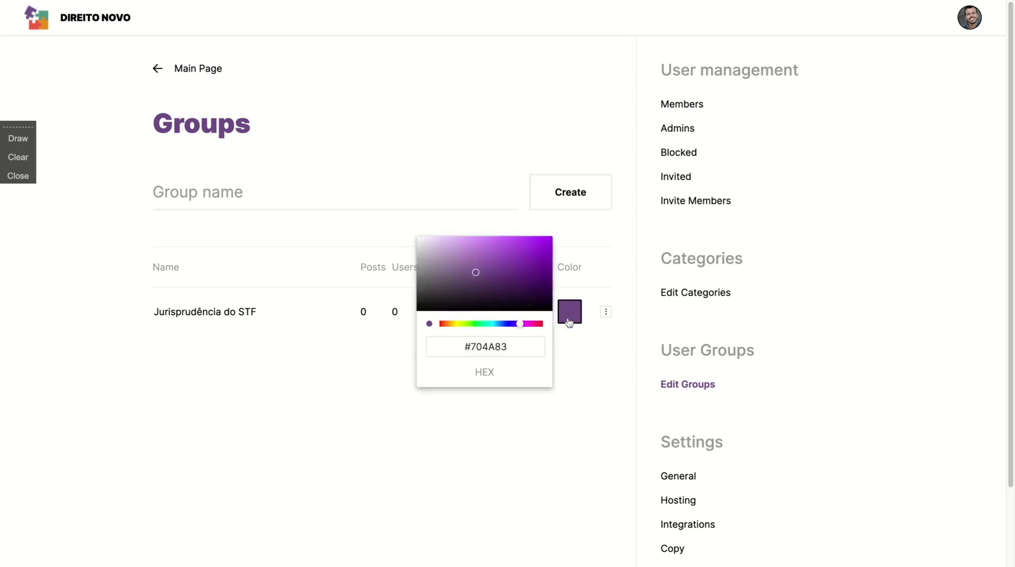
click(496, 489)
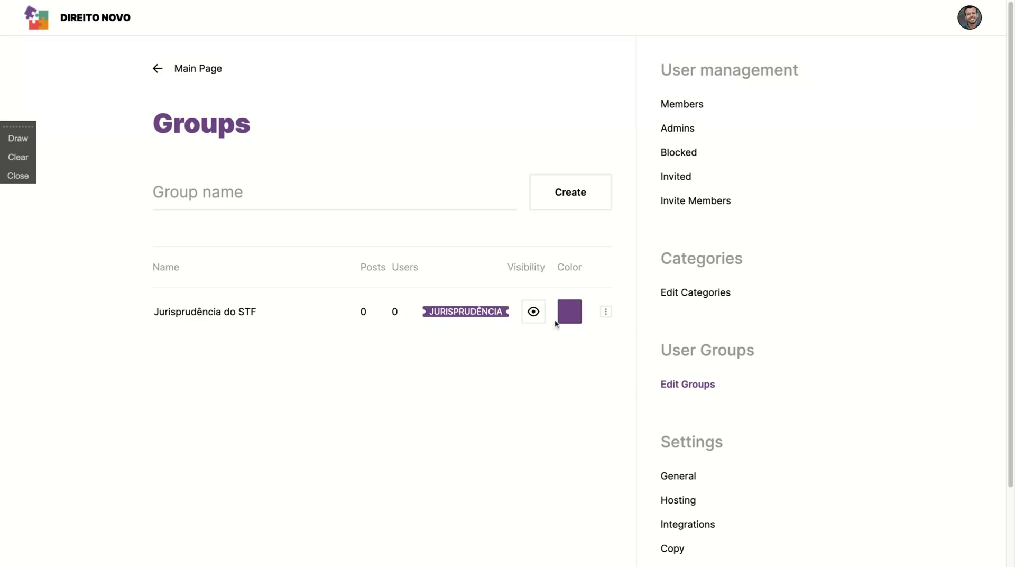
click(527, 316)
click(572, 322)
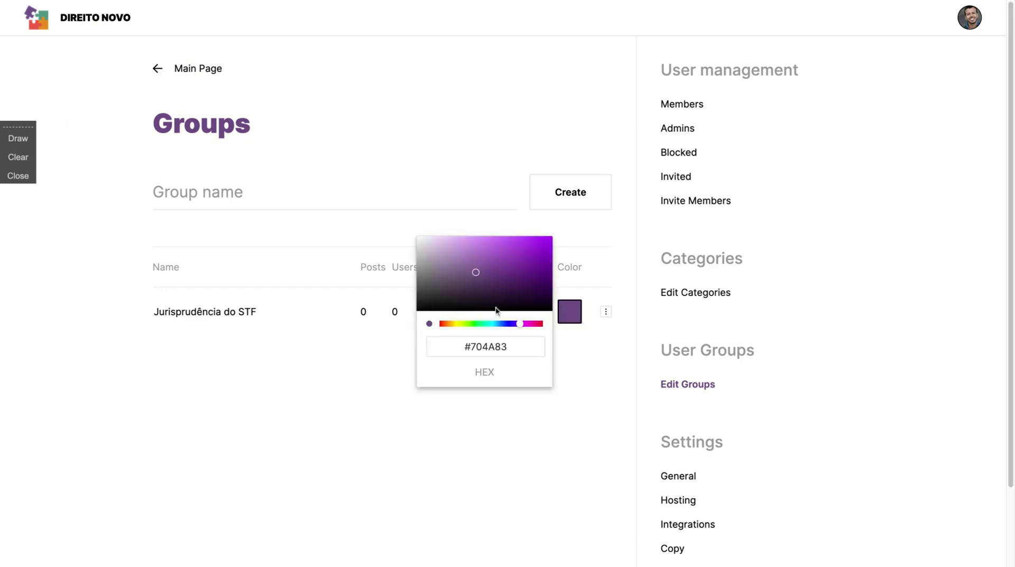
click(448, 487)
Return to the community's main page and review the welcome post for new members through to its comment section
click(165, 70)
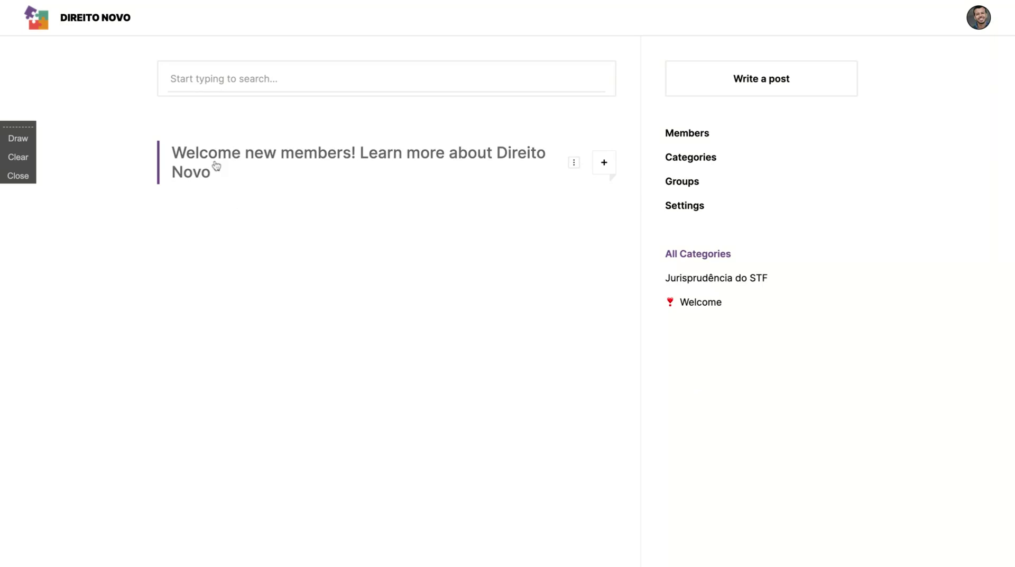
click(217, 166)
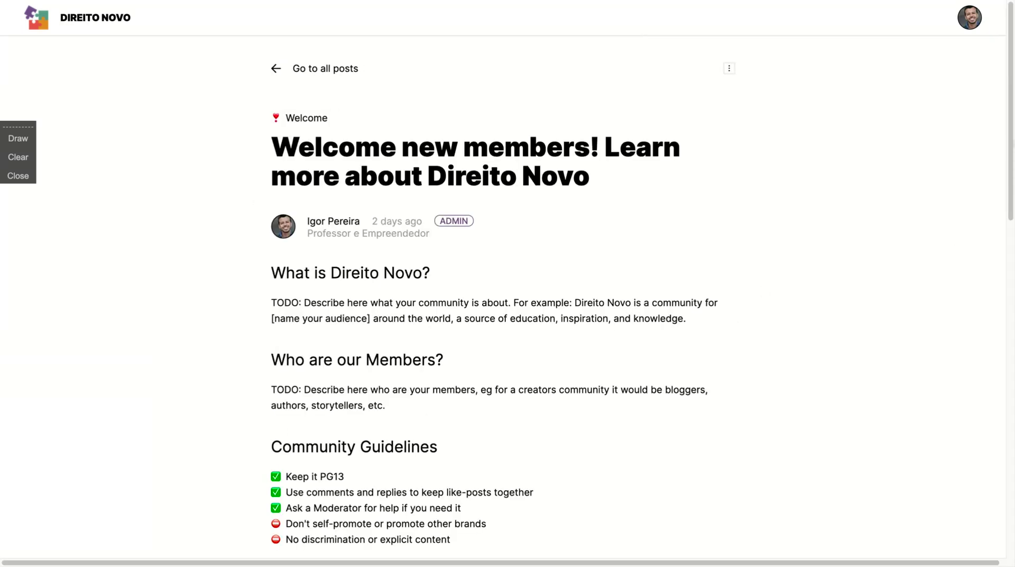
scroll(1011, 147, down, 15)
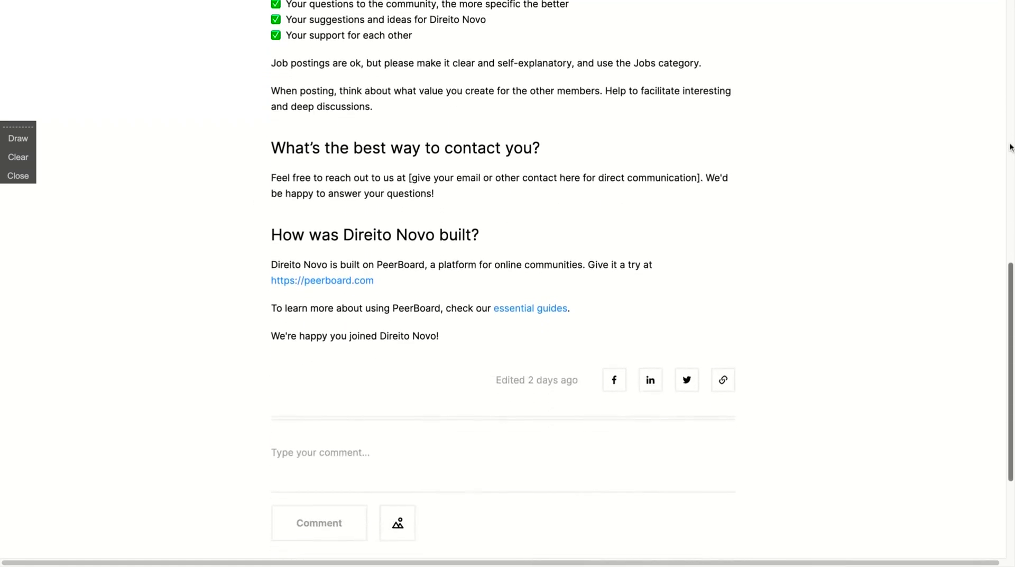
scroll(1011, 147, down, 3)
click(345, 351)
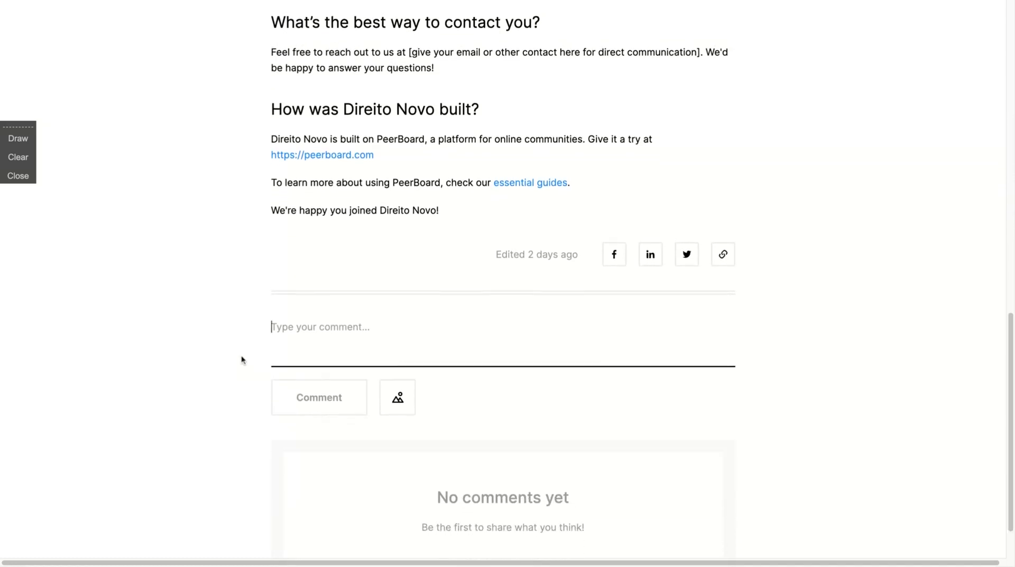
scroll(242, 359, down, 1)
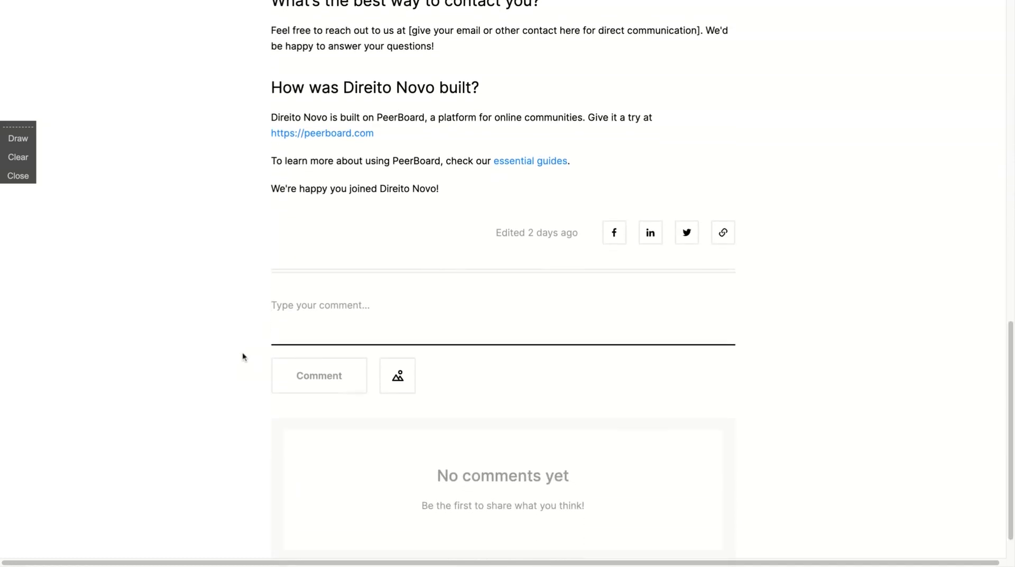
click(409, 381)
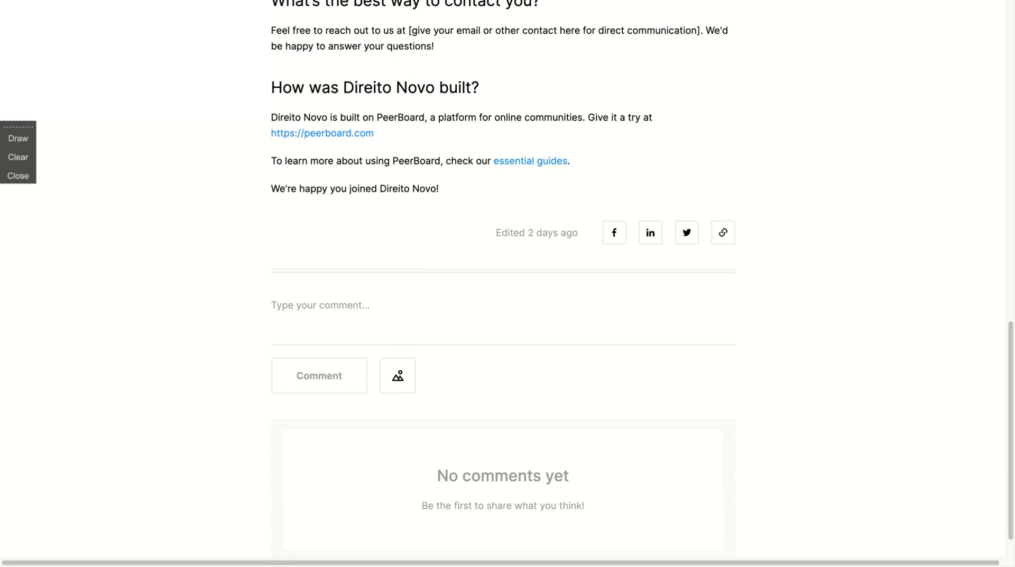
scroll(534, 407, down, 2)
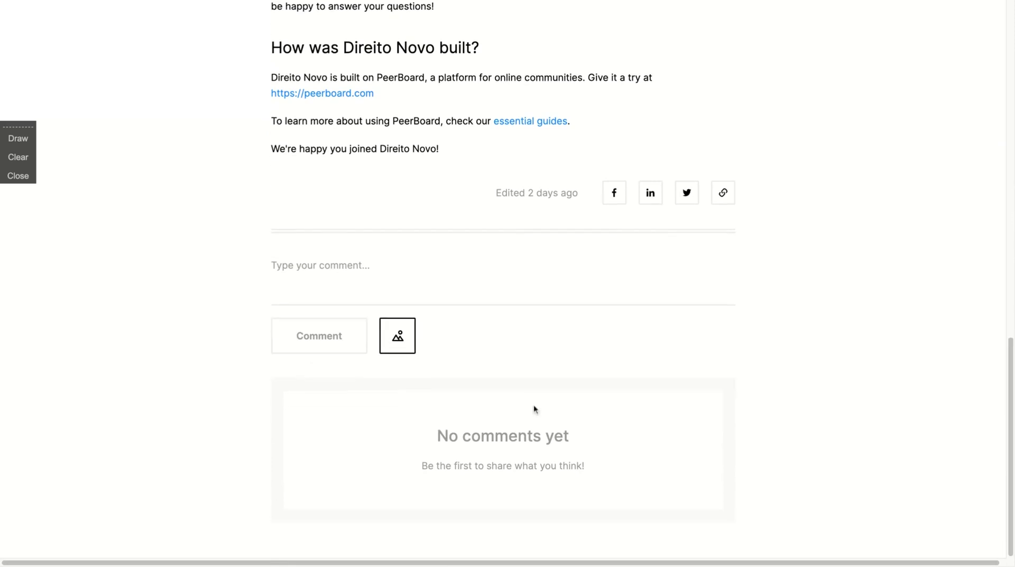
Try out the welcome post's comment field with the text "fsdfdfdf" and clear it without posting
click(296, 284)
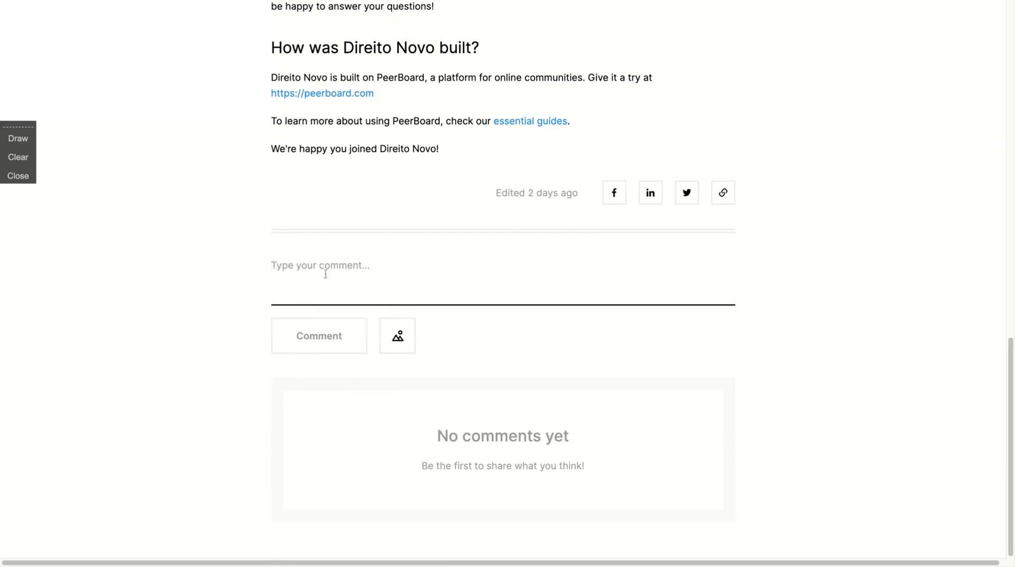
text(fsdfdfdf)
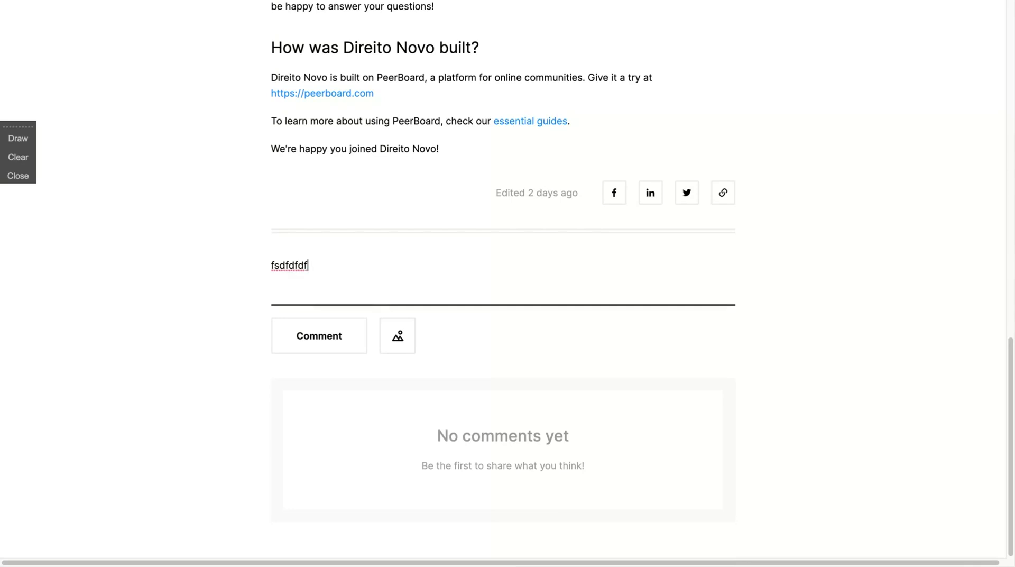
key(BackSpace)
key(BackSpace)
key(BackSpace)
key(BackSpace)
key(BackSpace)
key(BackSpace)
key(BackSpace)
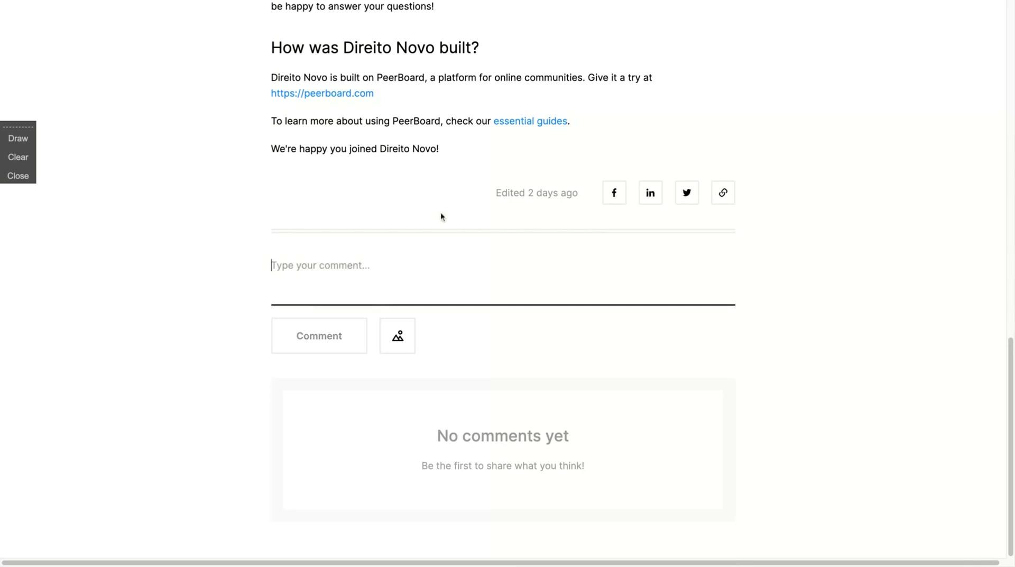
Look over the welcome post's sharing options and return to the list of all posts
scroll(440, 216, up, 3)
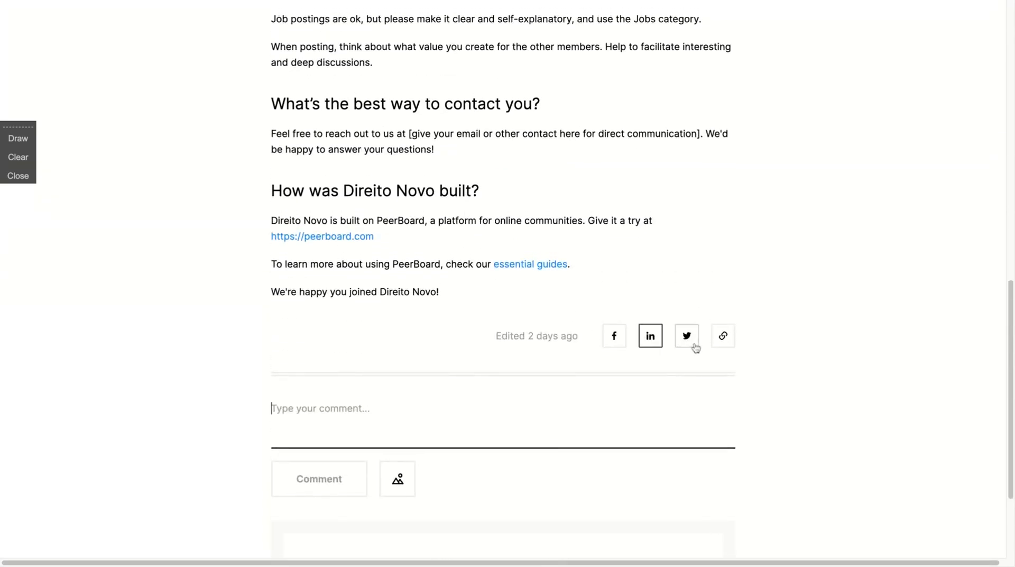
scroll(381, 270, up, 15)
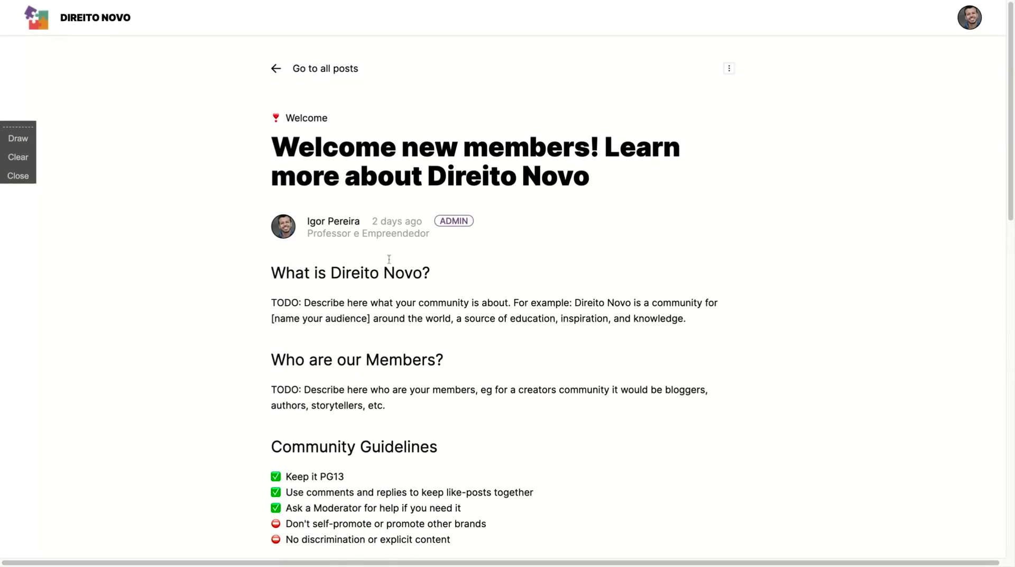
click(276, 69)
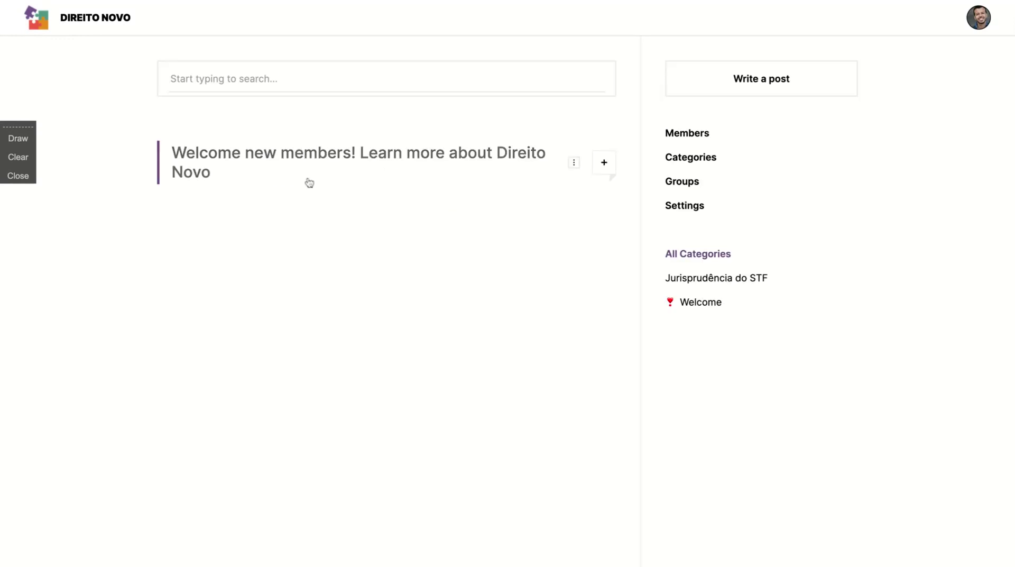
Start a new post in the Jurisprudência do STF category with the title "Test"
click(724, 82)
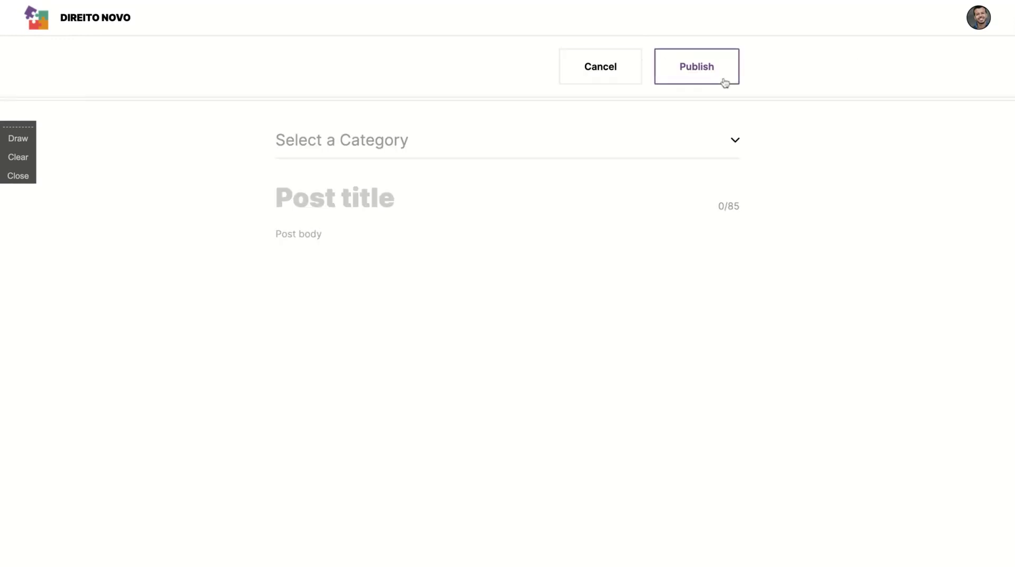
click(311, 146)
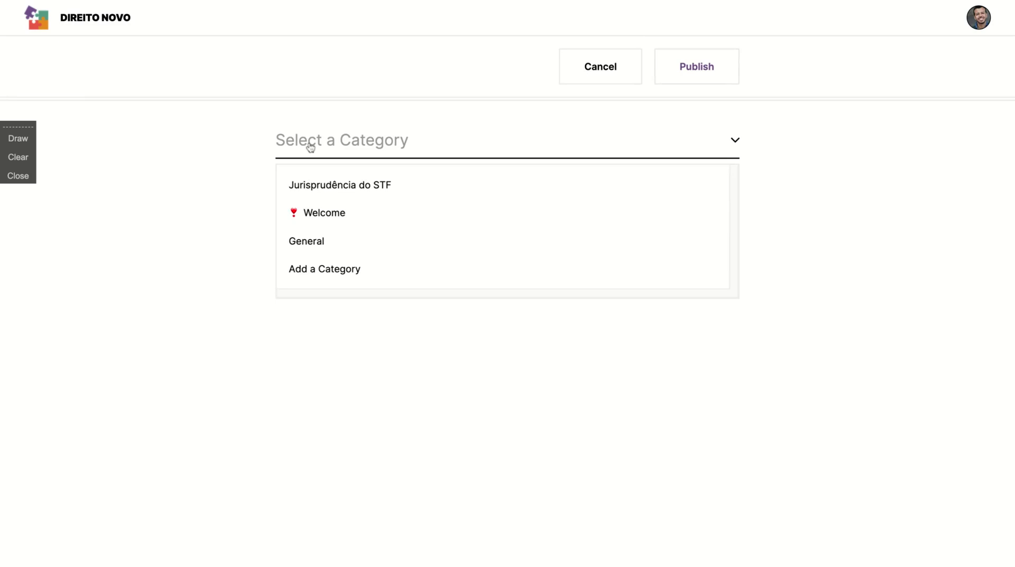
click(318, 193)
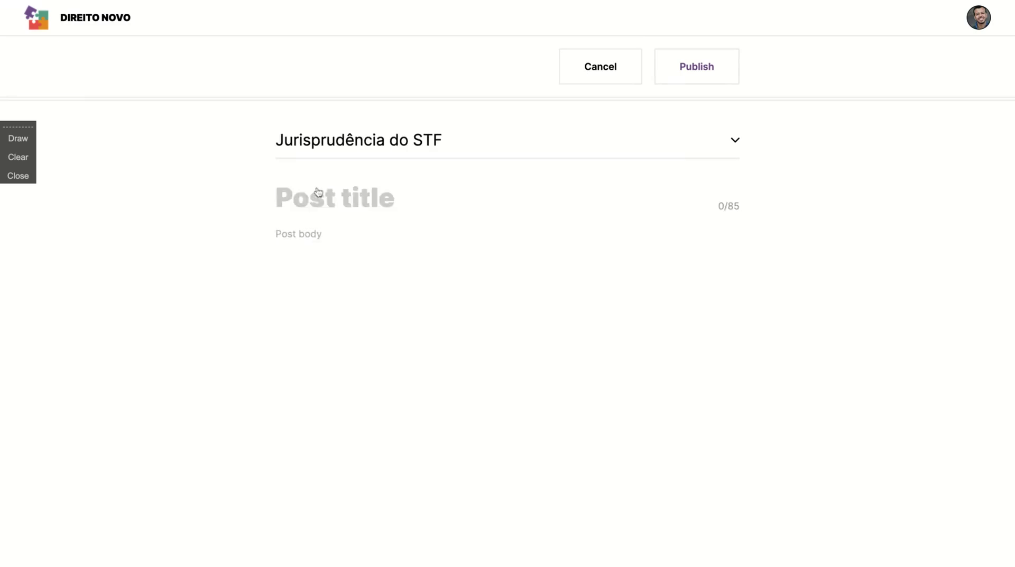
click(327, 201)
text(Test)
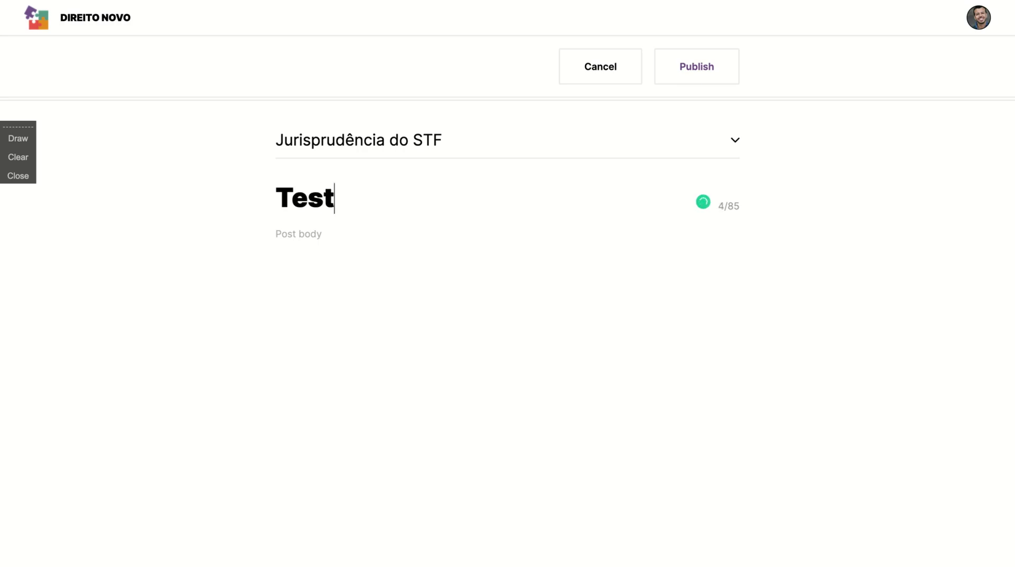
Embed the Billie Eilish "Therefore I Am" video in the body of the Test post
click(331, 229)
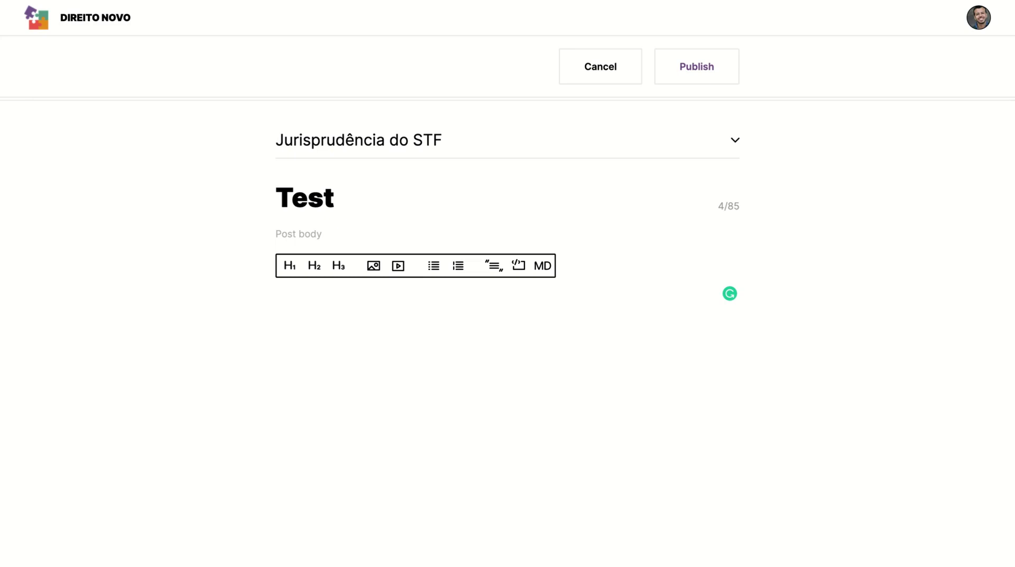
click(398, 266)
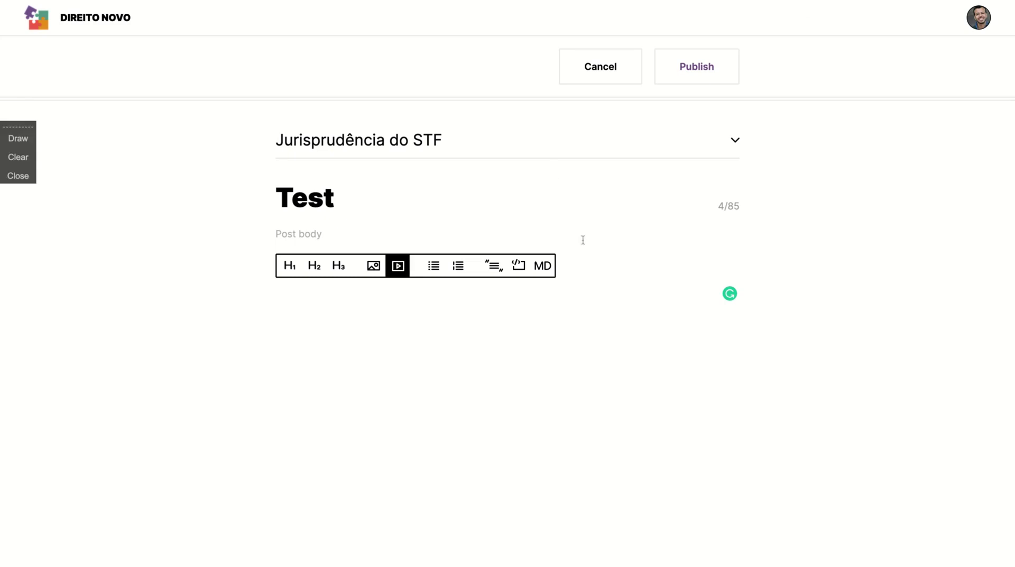
click(398, 265)
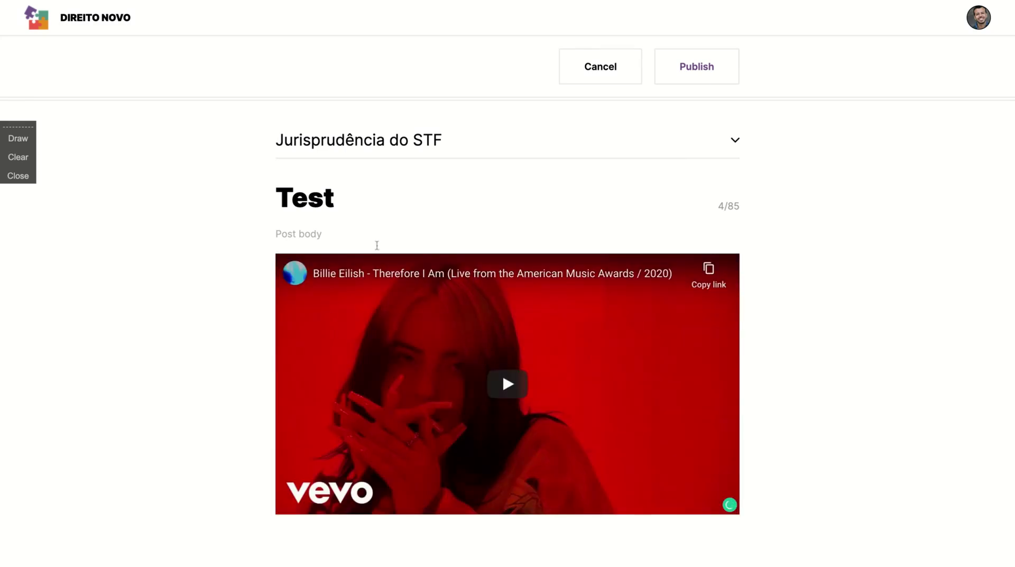
Add a bulleted list above the video with two items that both read "Hello"
click(310, 236)
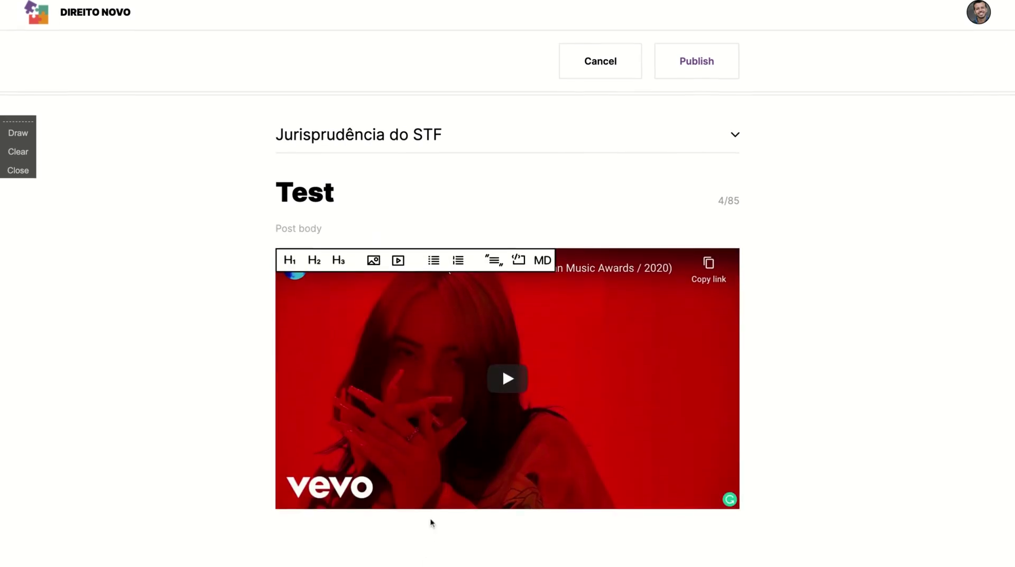
click(434, 265)
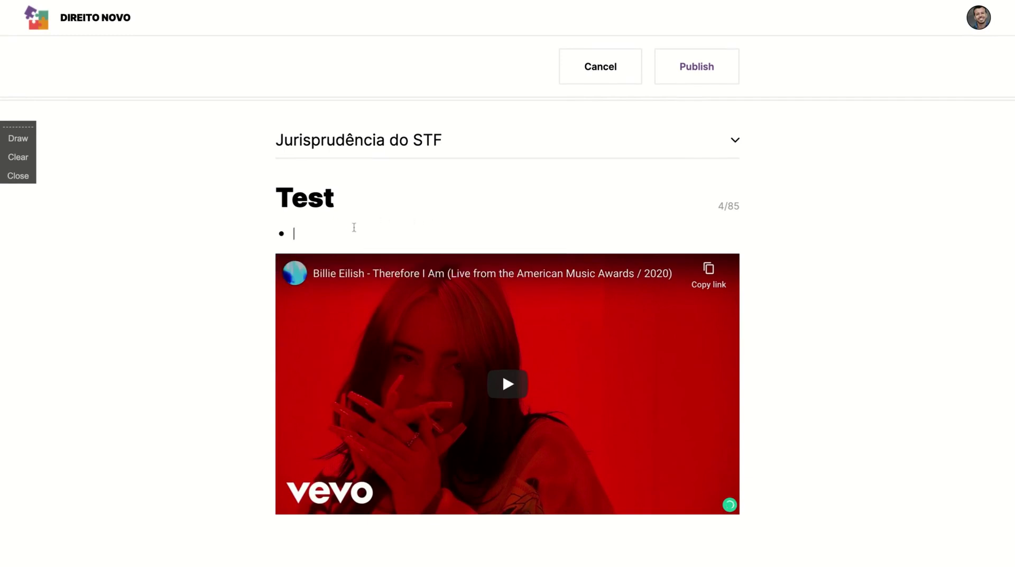
text(Hello)
key(Return)
text(He)
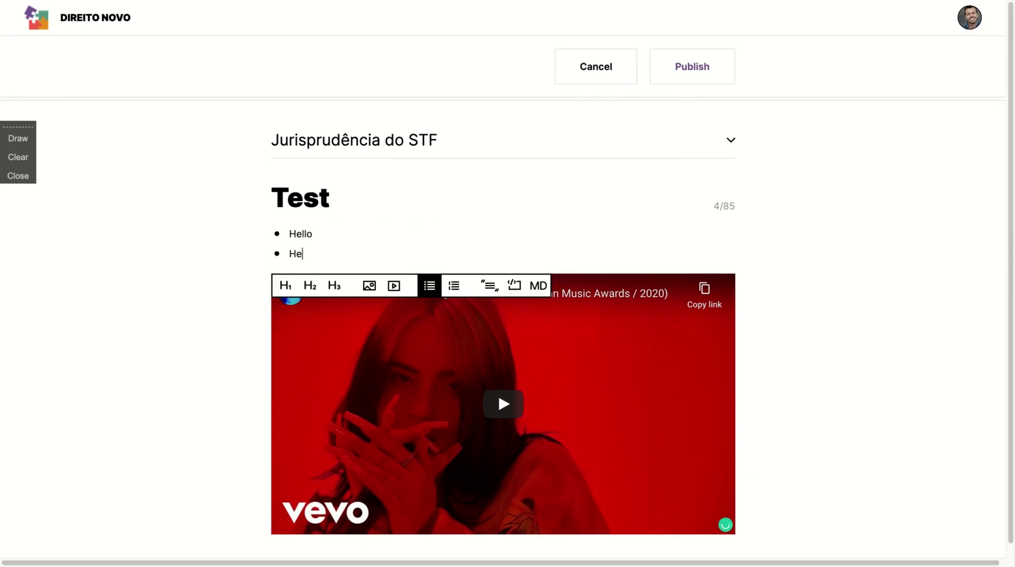
text(llo)
key(Return)
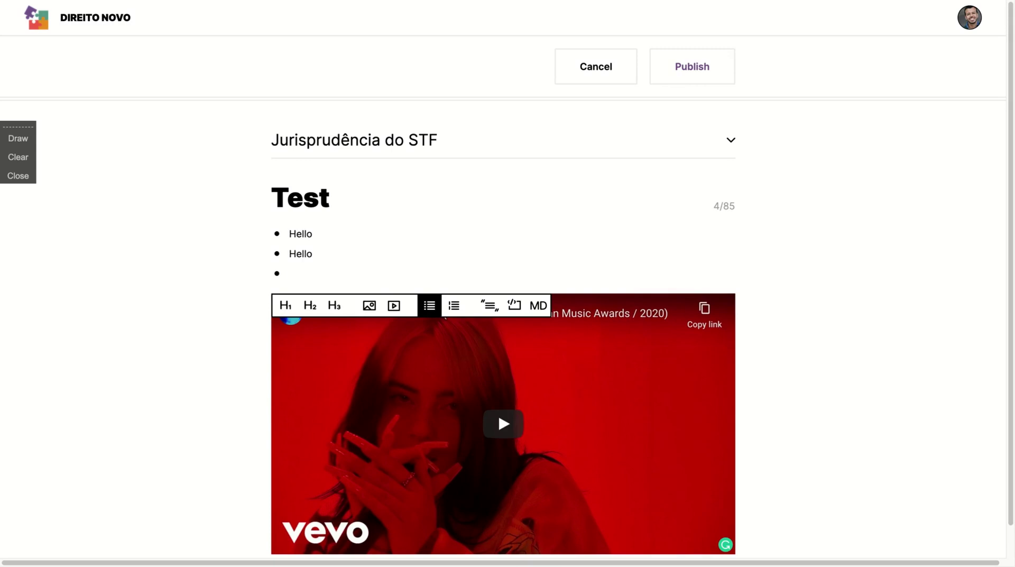
Insert the red logo image between the list and the video, and end the bulleted list with a plain empty line
click(370, 305)
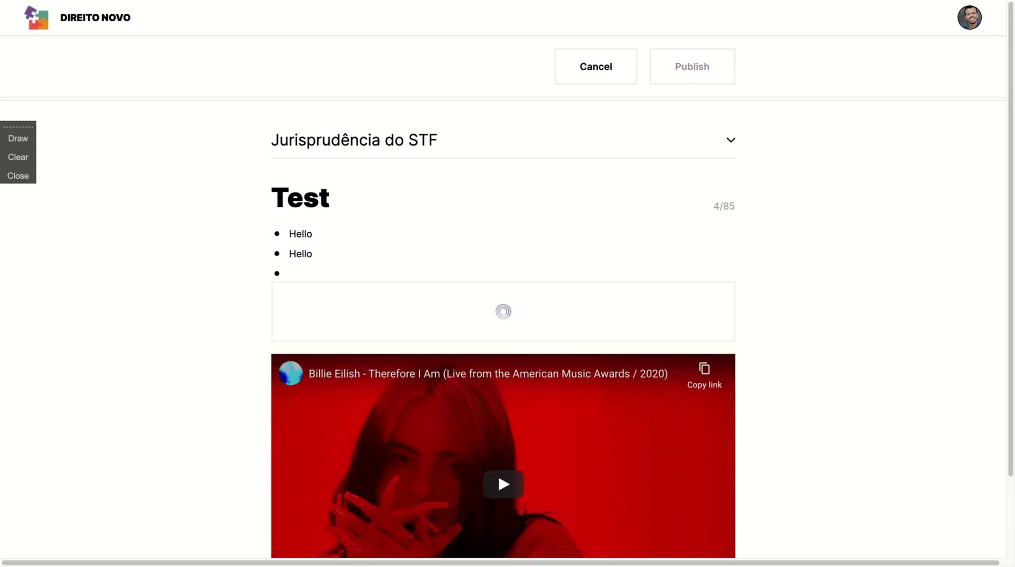
scroll(624, 292, down, 10)
scroll(624, 293, up, 10)
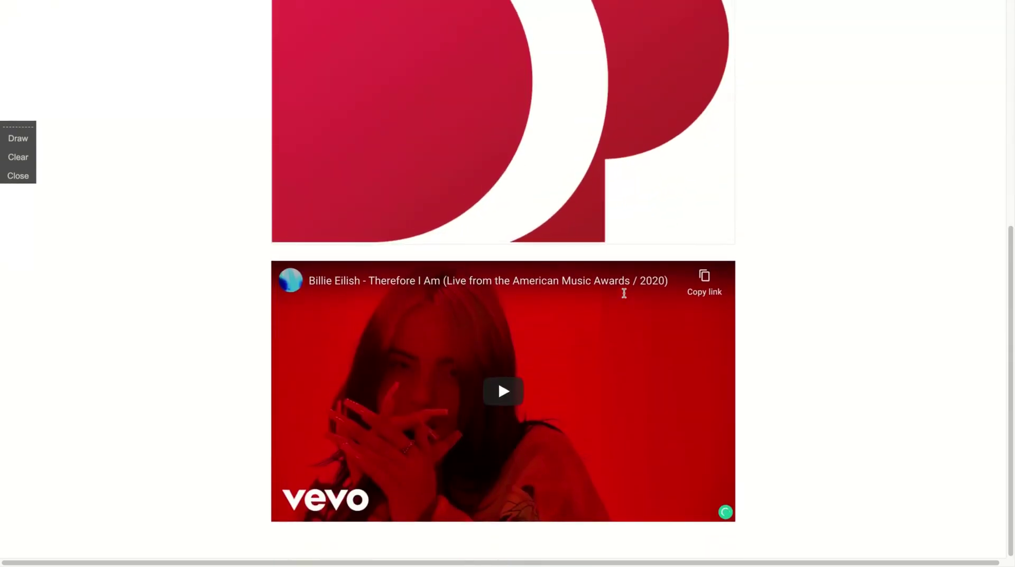
click(293, 256)
key(Return)
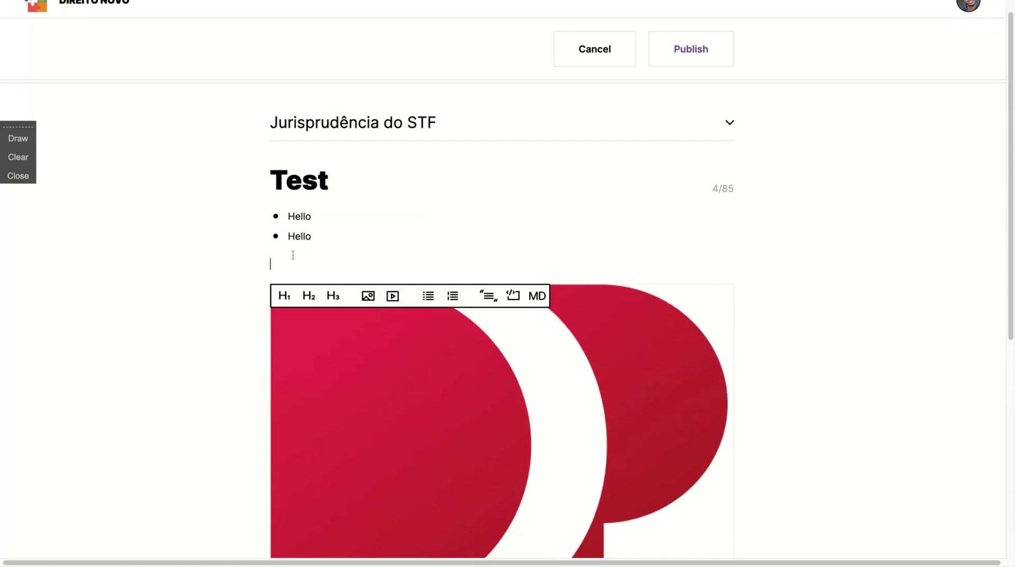
Add a code block reading "fssfs" on the empty line below the bulleted list and convert it to a Markdown block
click(519, 297)
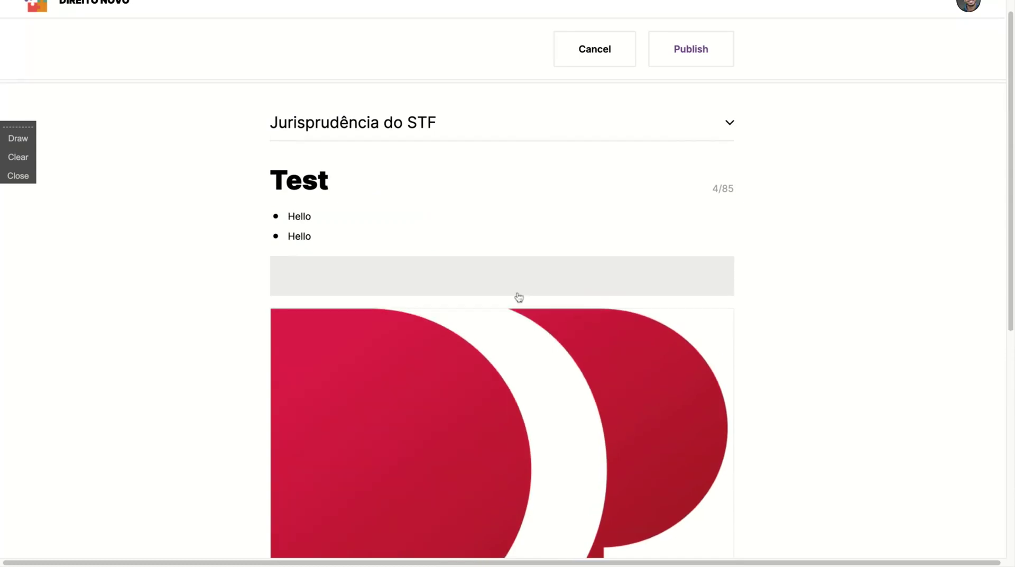
text(fsfs)
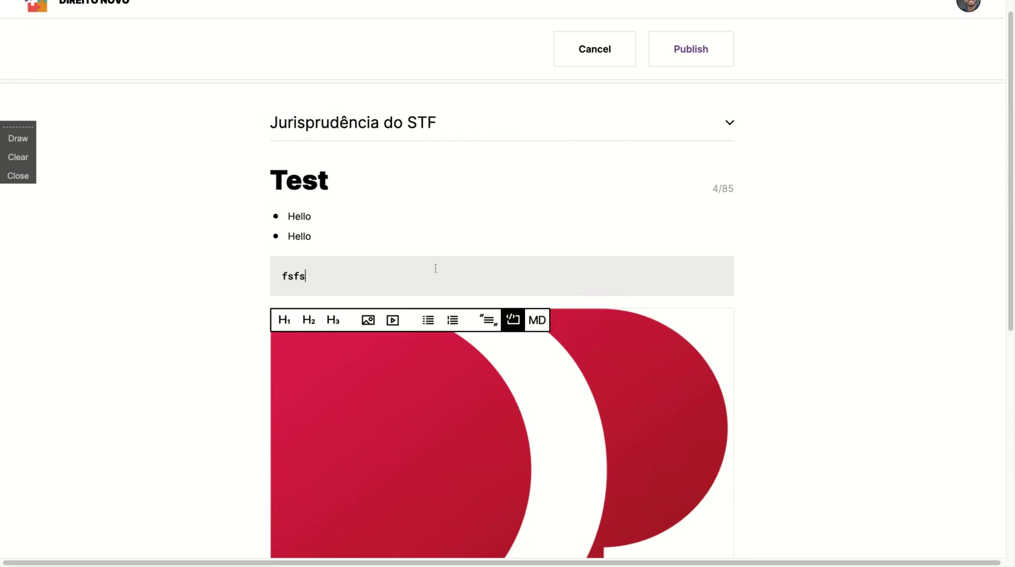
key(BackSpace)
text(sfsfsfs)
key(BackSpace)
key(BackSpace)
key(BackSpace)
key(BackSpace)
click(537, 320)
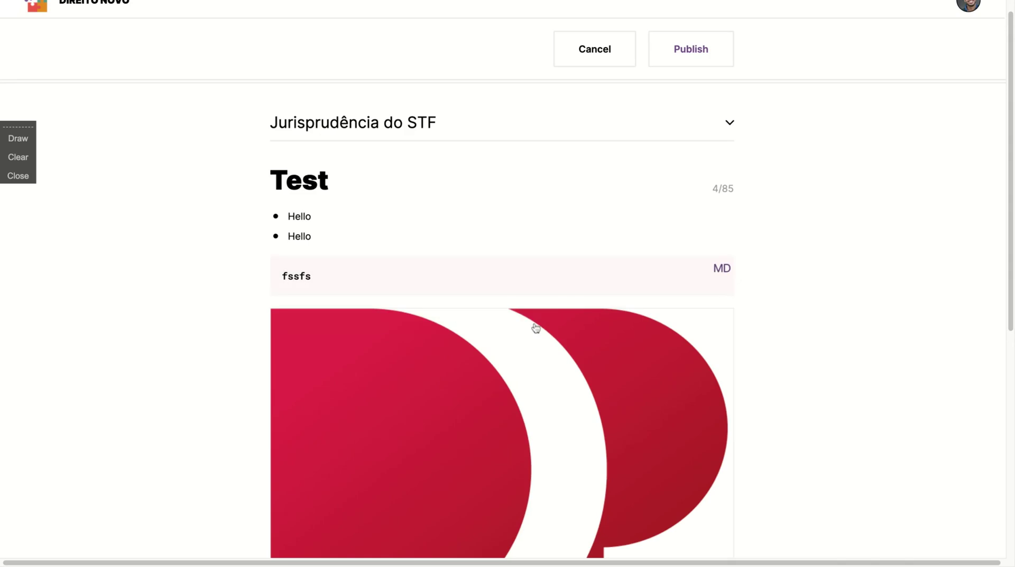
click(329, 265)
Delete the text of the first "Hello" bullet and turn its line into an empty plain line
scroll(308, 465, down, 10)
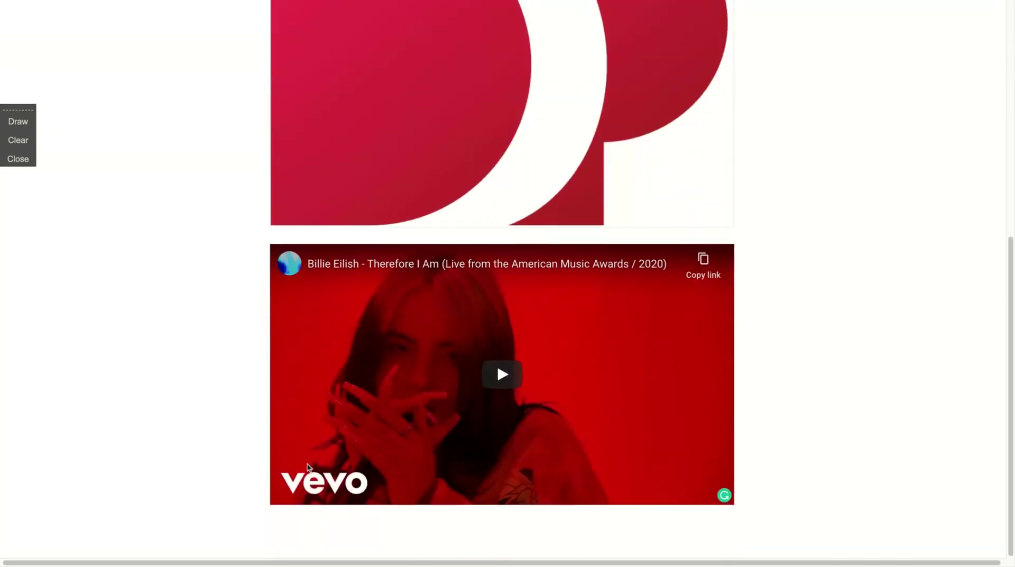
scroll(328, 560, up, 1)
scroll(367, 245, up, 10)
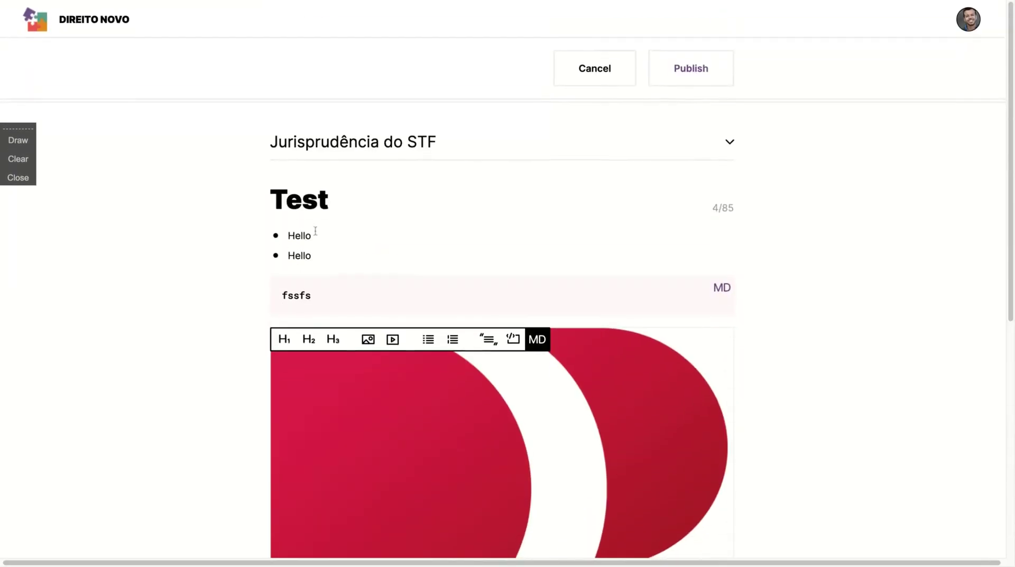
click(313, 233)
key(BackSpace)
key(BackSpace)
key(BackSpace)
key(BackSpace)
key(BackSpace)
key(BackSpace)
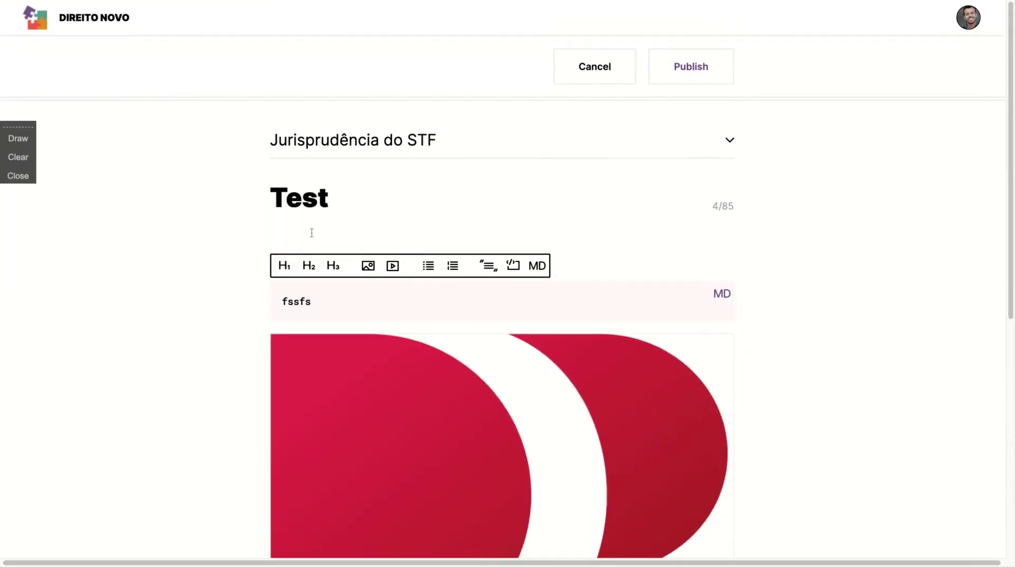
Start a numbered list on the empty line under the title and extend it to four empty items
click(456, 267)
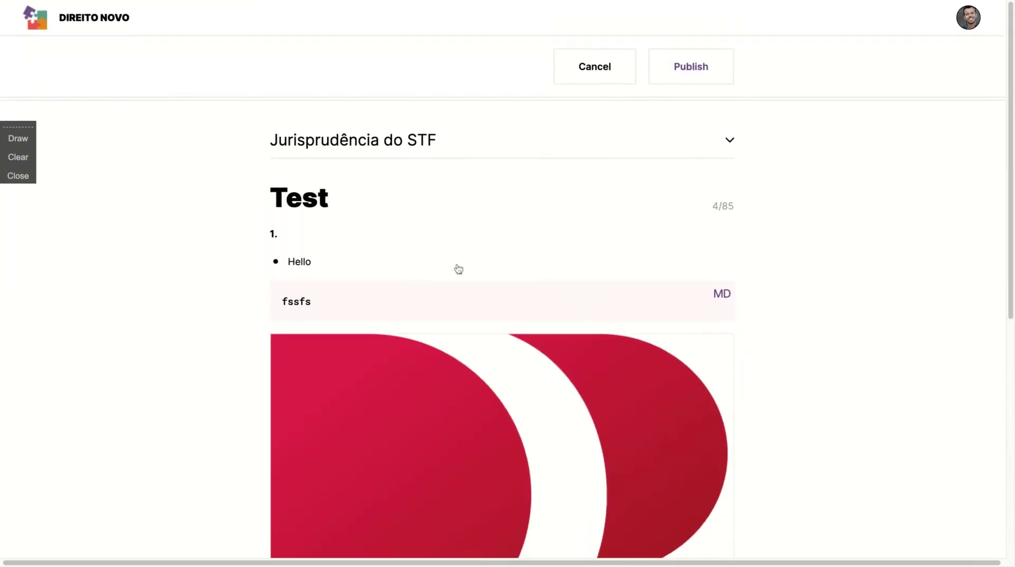
click(337, 230)
key(Return)
key(Return)
key(Return)
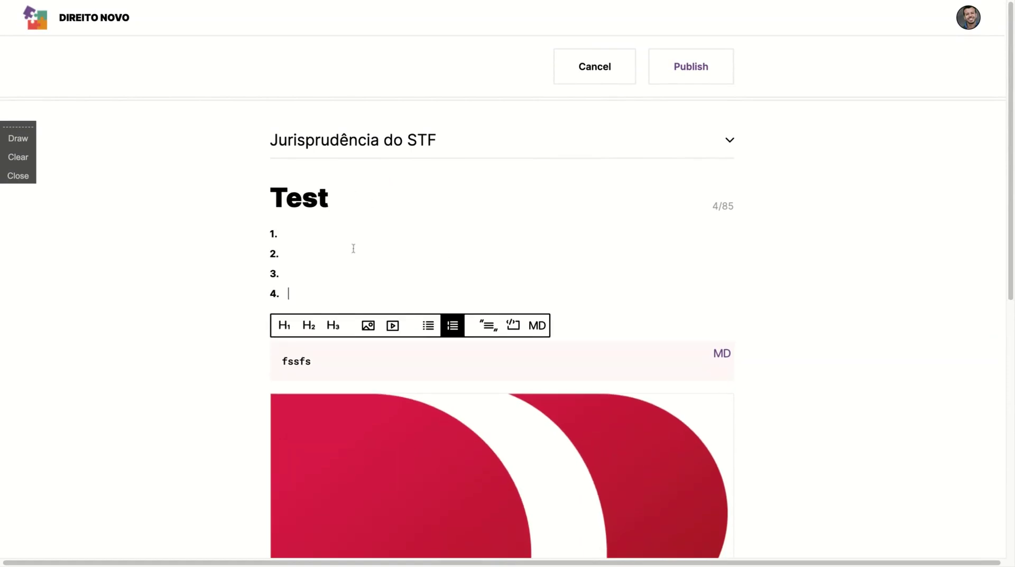
Convert the fourth numbered item into a blockquote reading "quote here" and add an empty line after it
click(492, 329)
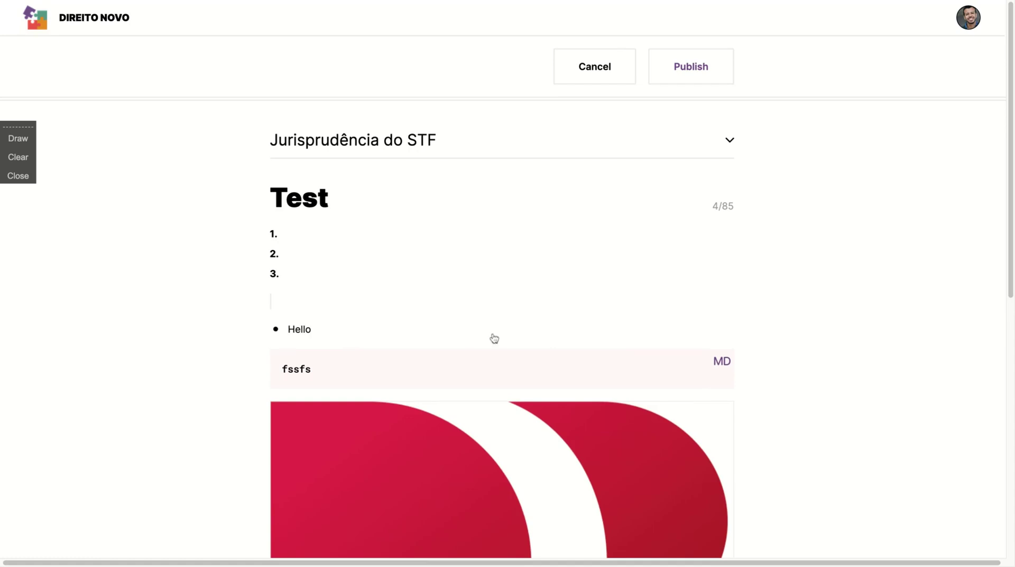
click(336, 302)
text(quo)
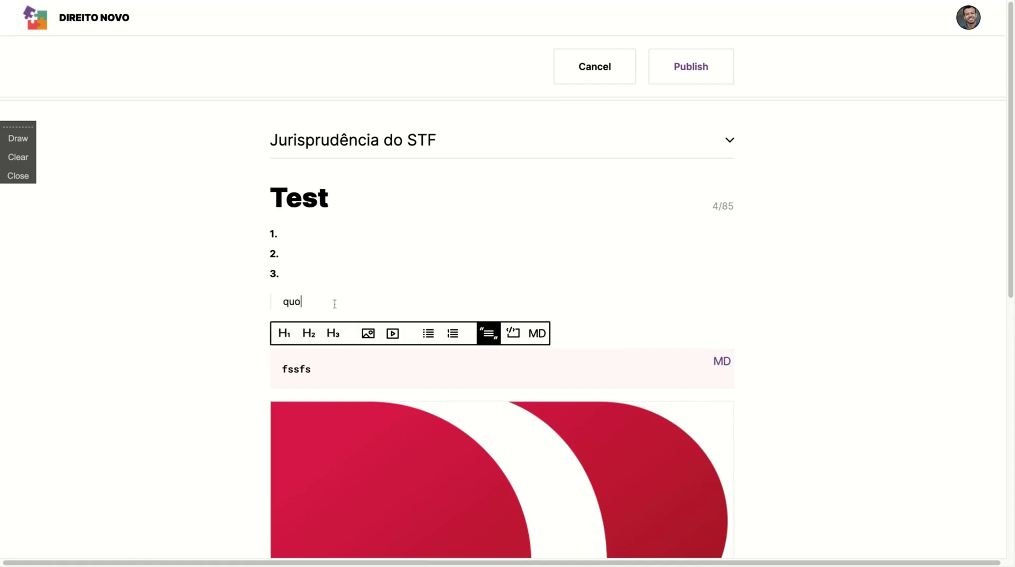
text(te here)
key(Return)
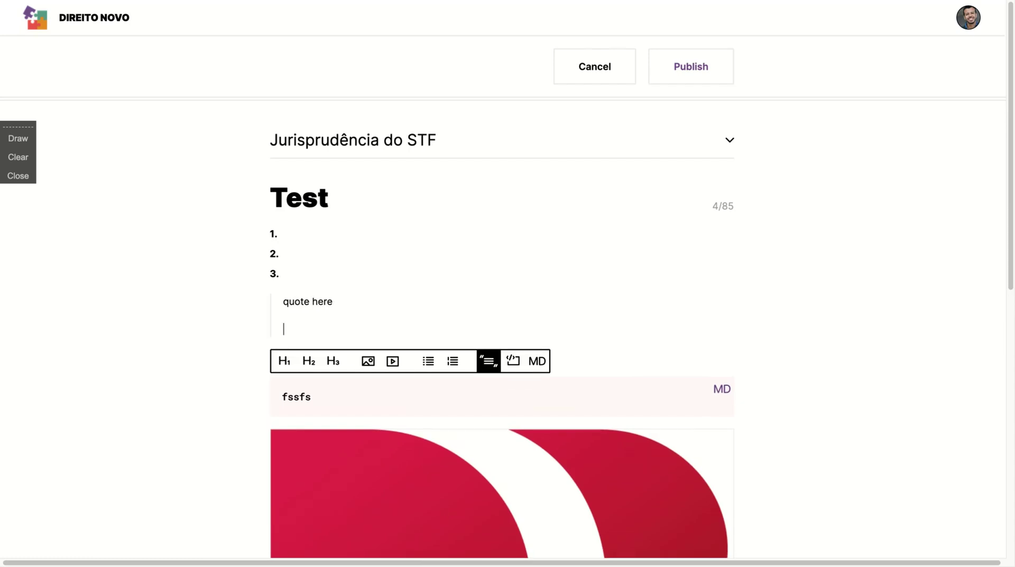
key(BackSpace)
key(Return)
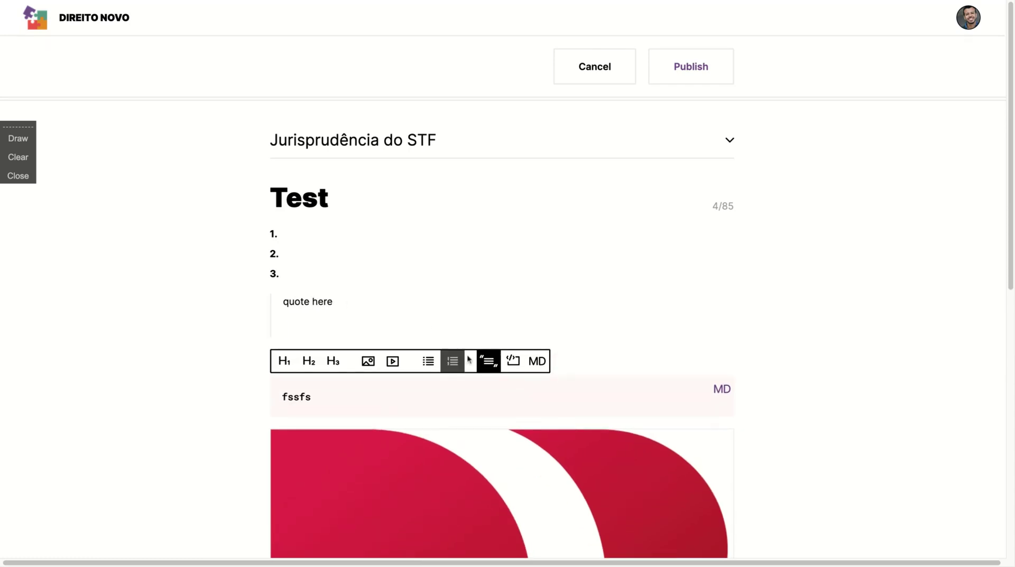
text(- Hello)
Look over the whole Test post and discard it without publishing
scroll(484, 370, down, 10)
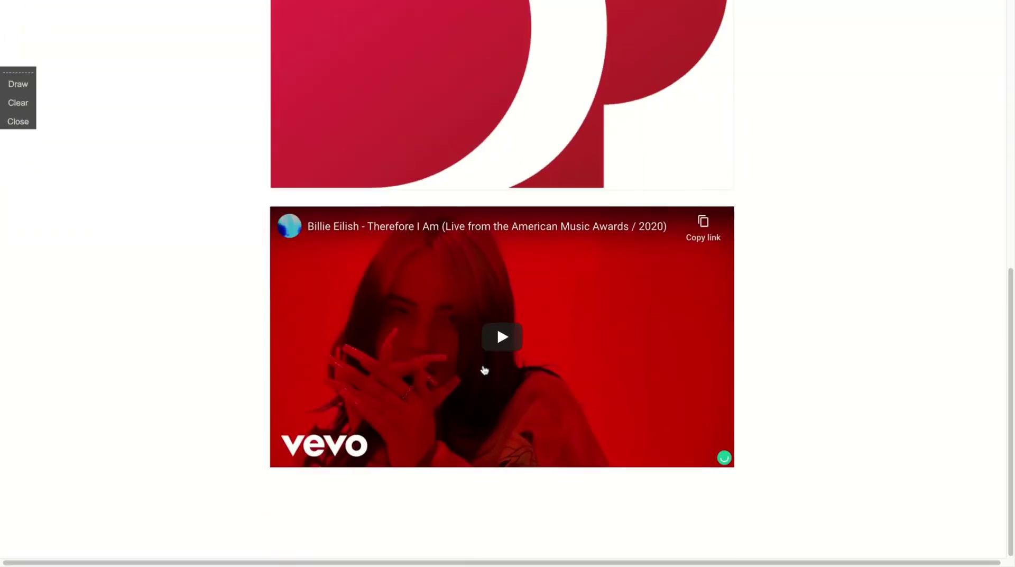
scroll(484, 370, up, 1)
scroll(485, 370, up, 9)
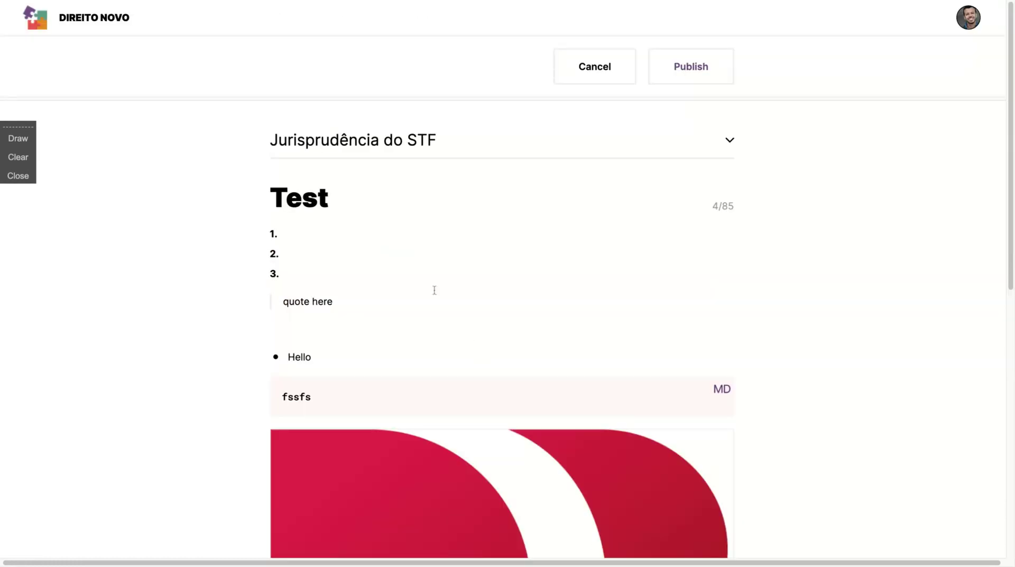
click(580, 64)
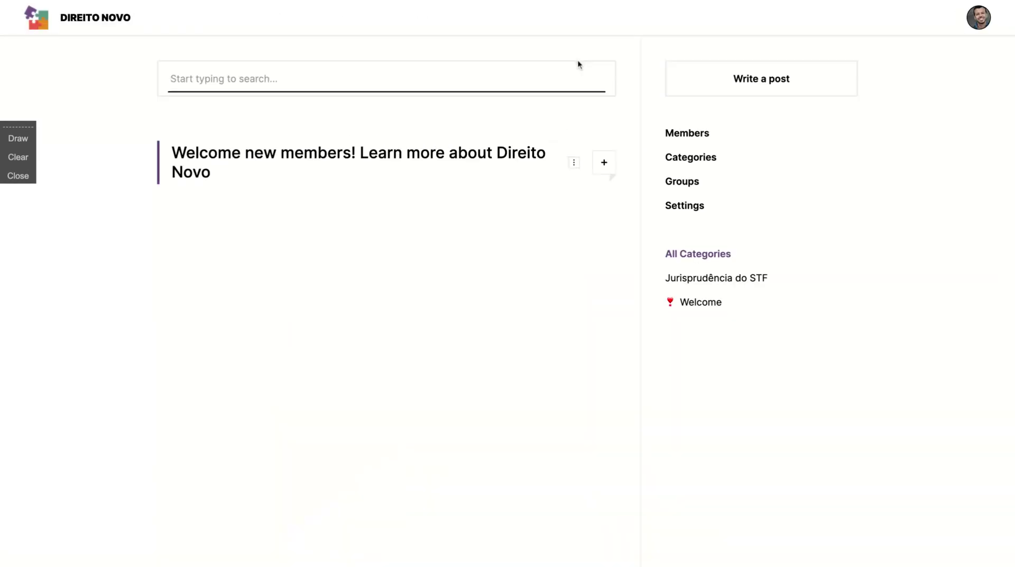